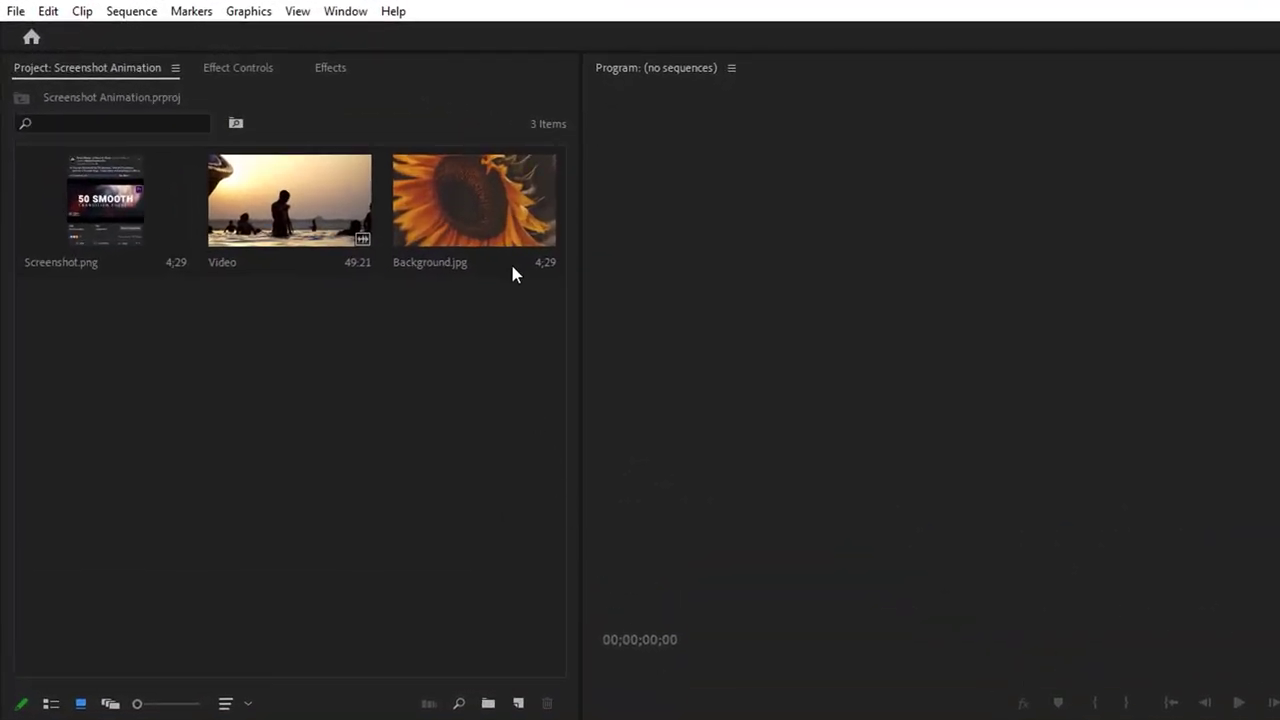
Preview Background.jpg, Screenshot.png and the Video clip individually from the project media.
{"action": "double_click", "coordinate": [514, 236]}
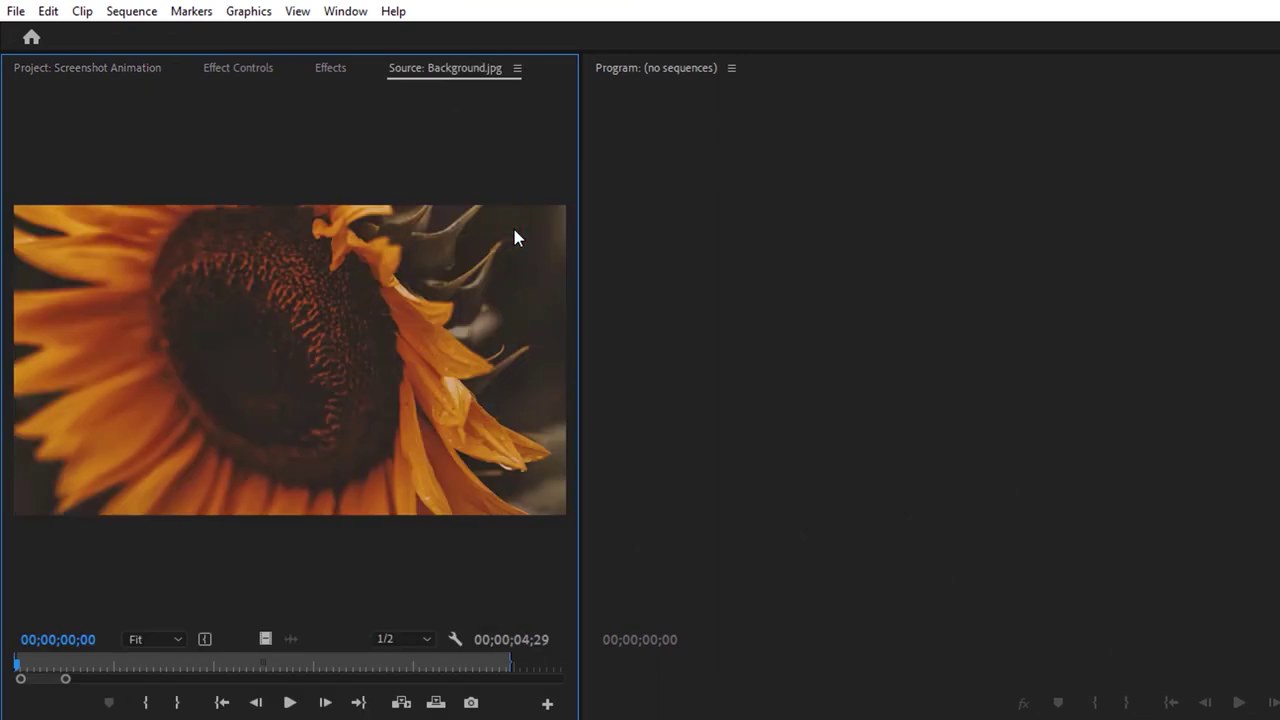
{"action": "left_click", "coordinate": [116, 68]}
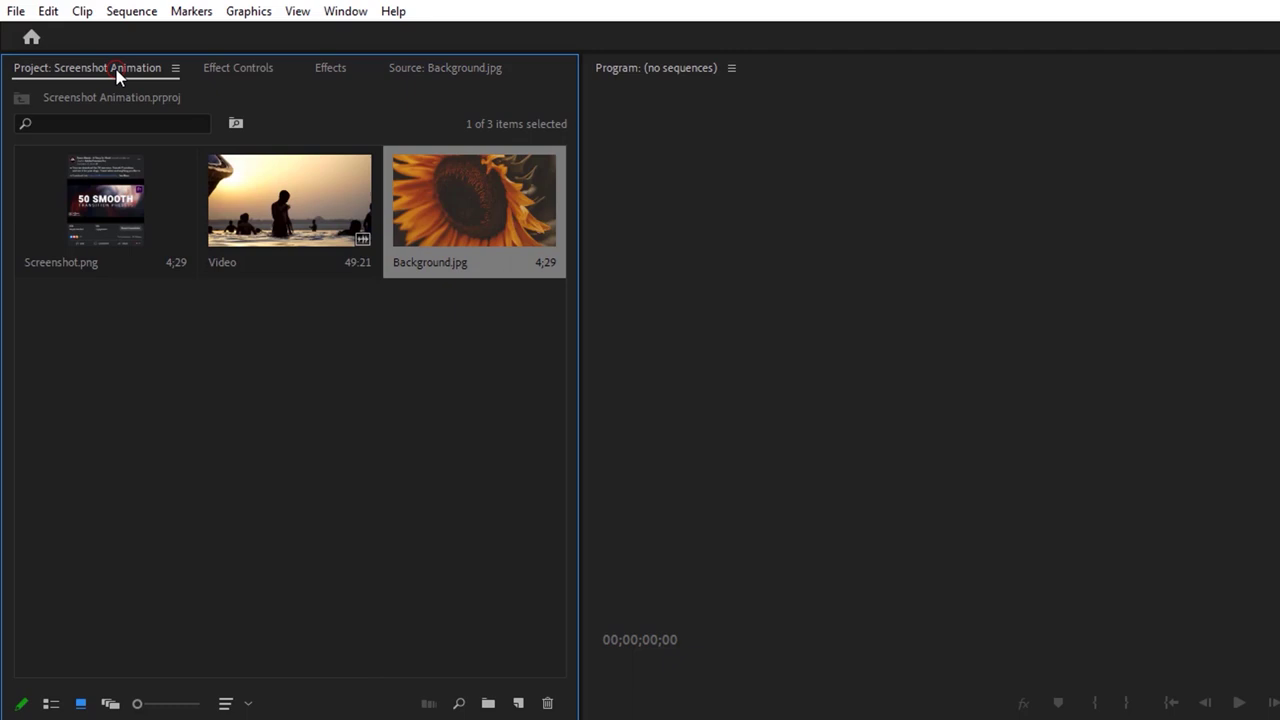
{"action": "double_click", "coordinate": [120, 205]}
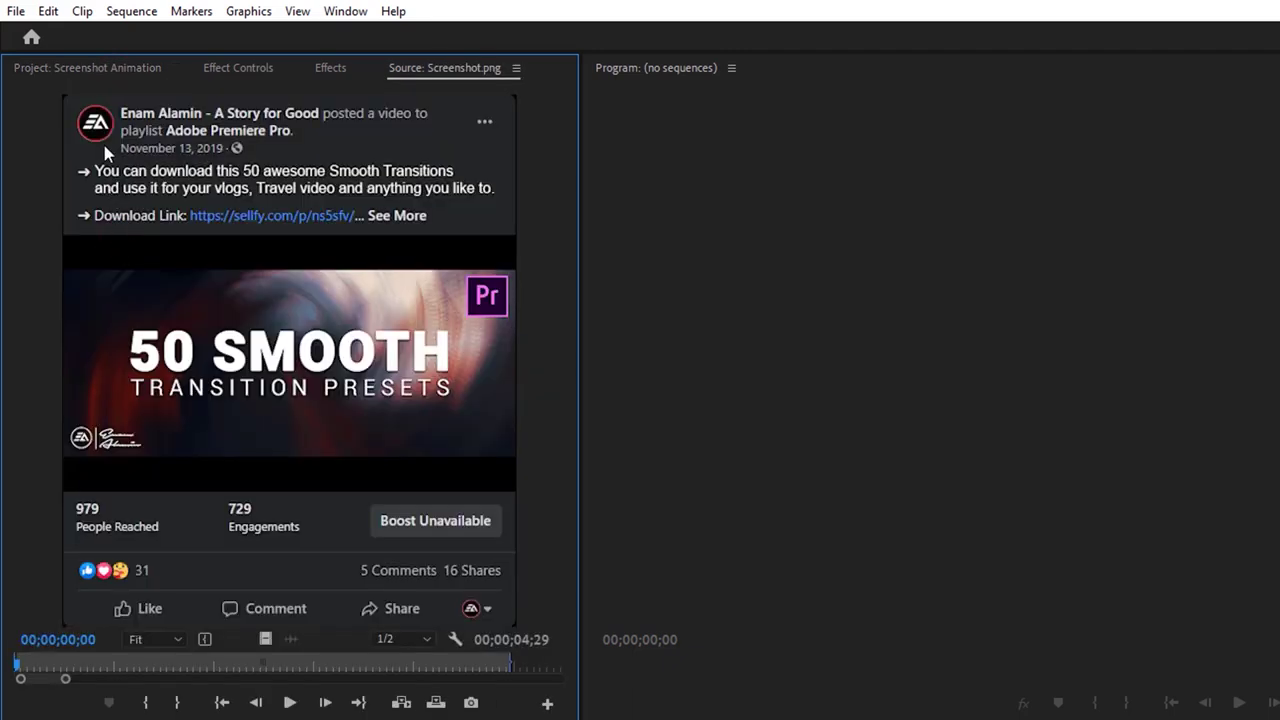
{"action": "left_click", "coordinate": [98, 63]}
{"action": "double_click", "coordinate": [286, 208]}
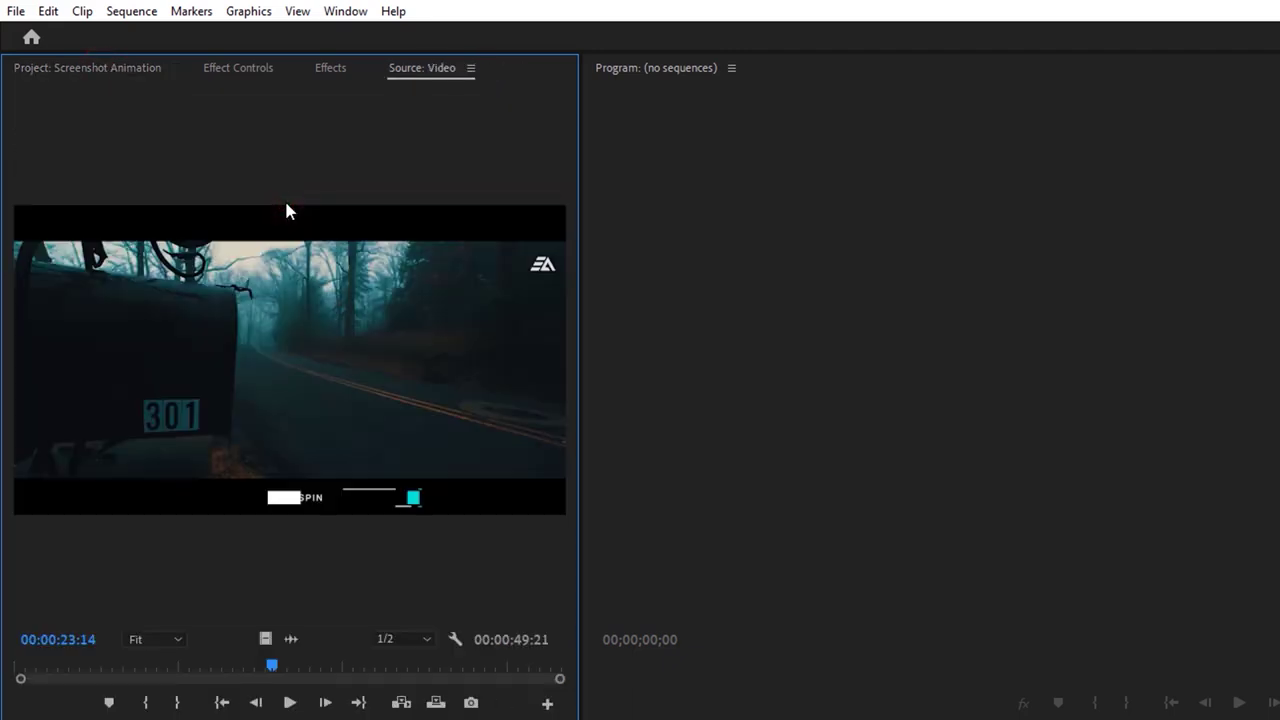
{"action": "left_click", "coordinate": [107, 67]}
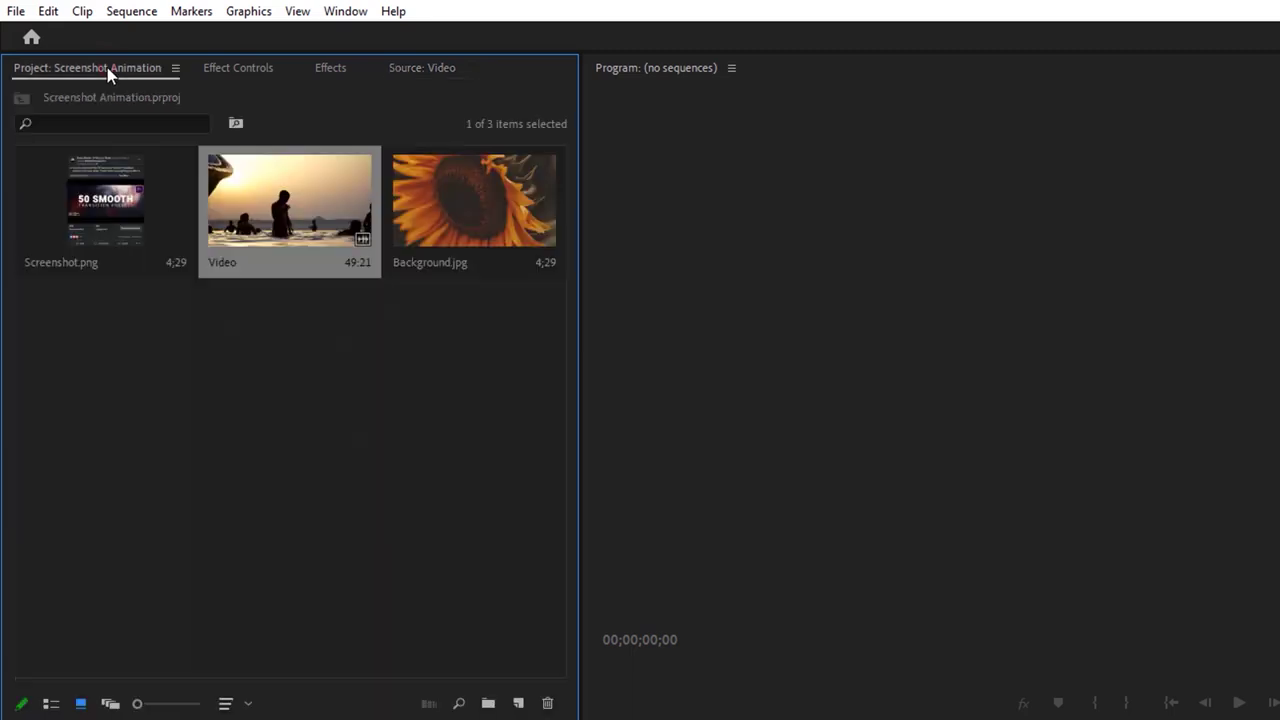
Create a Background sequence from Background.jpg and apply Gaussian Blur to it.
{"action": "left_click", "coordinate": [370, 155]}
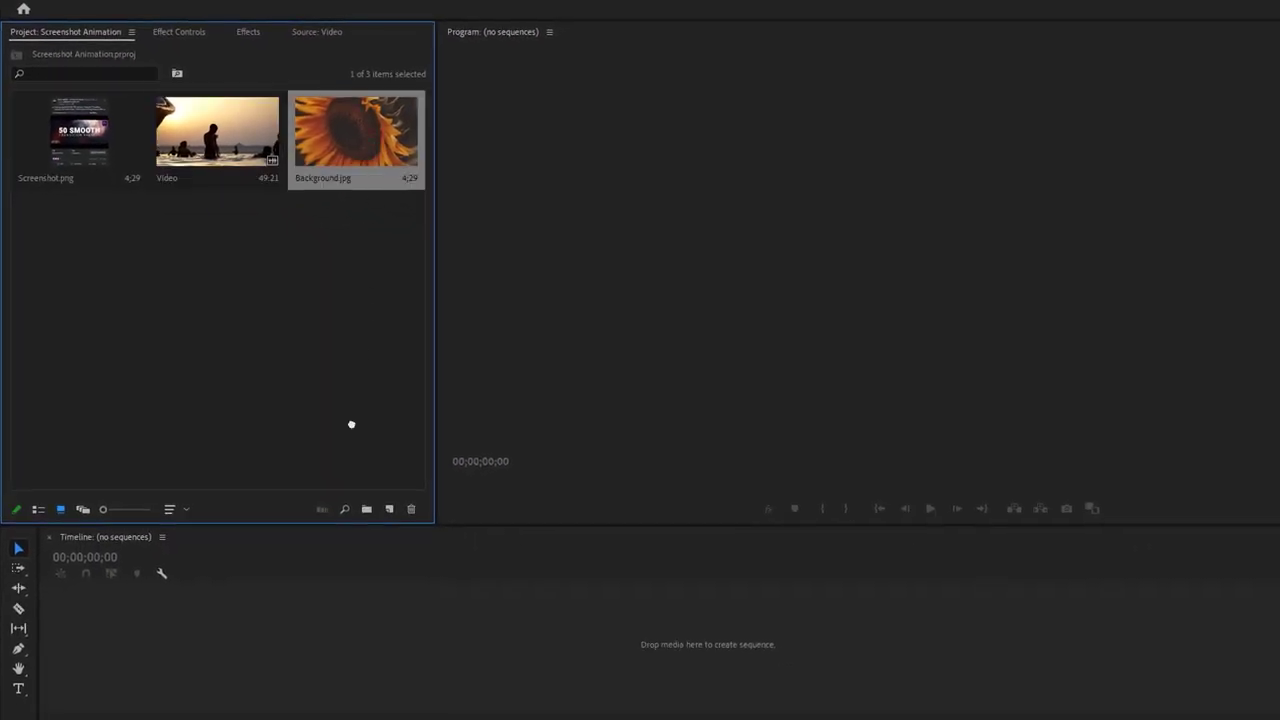
{"action": "left_click_drag", "start_coordinate": [351, 424], "coordinate": [325, 636]}
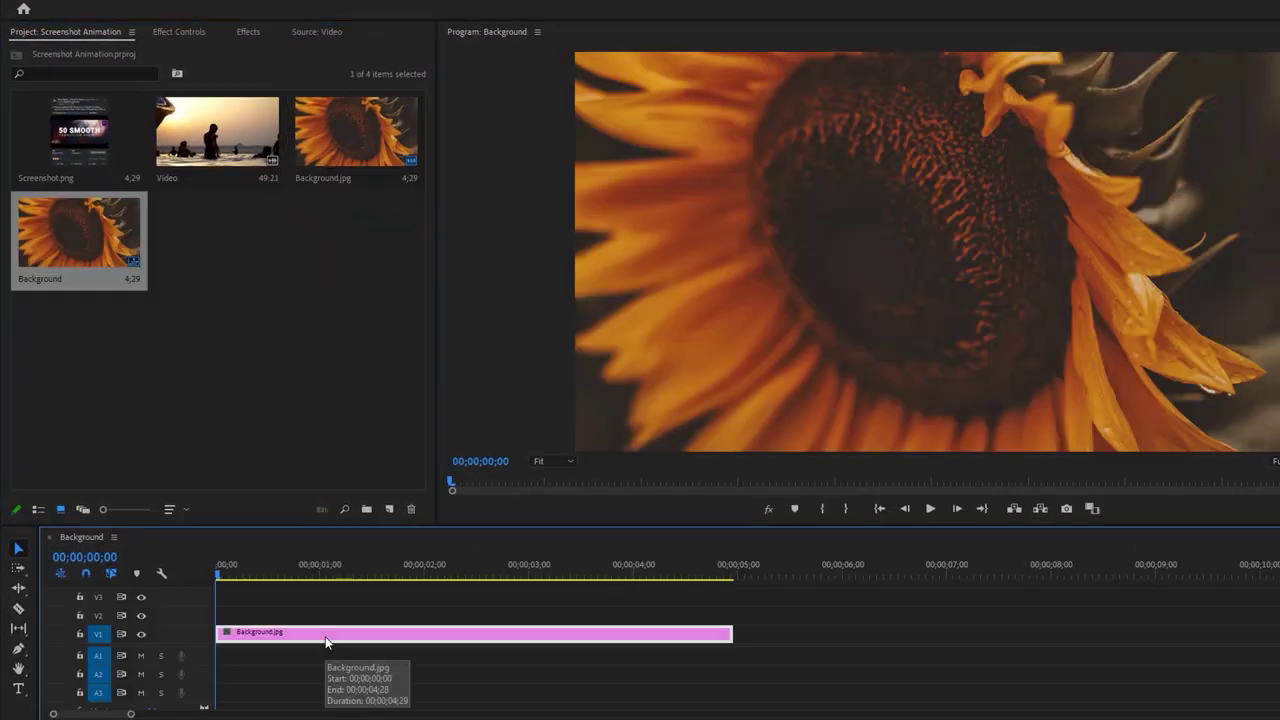
{"action": "left_click", "coordinate": [249, 33]}
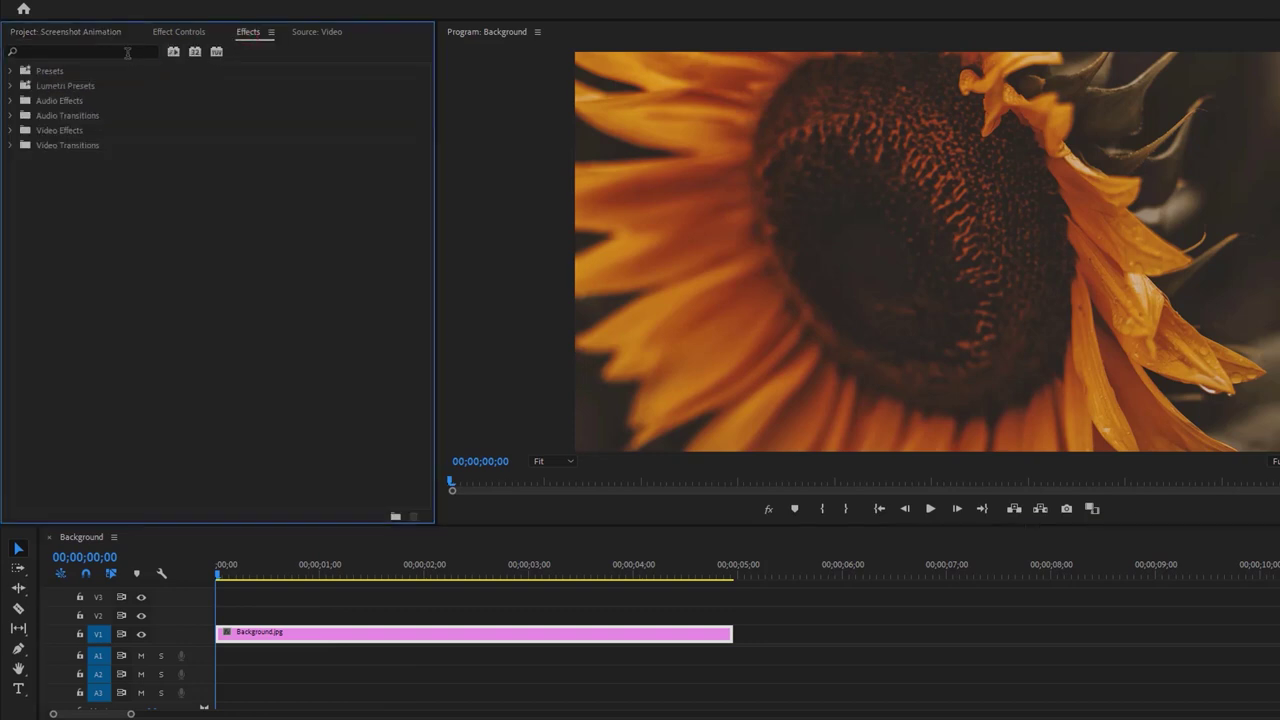
{"action": "left_click", "coordinate": [127, 52]}
{"action": "type", "text": "gauss"}
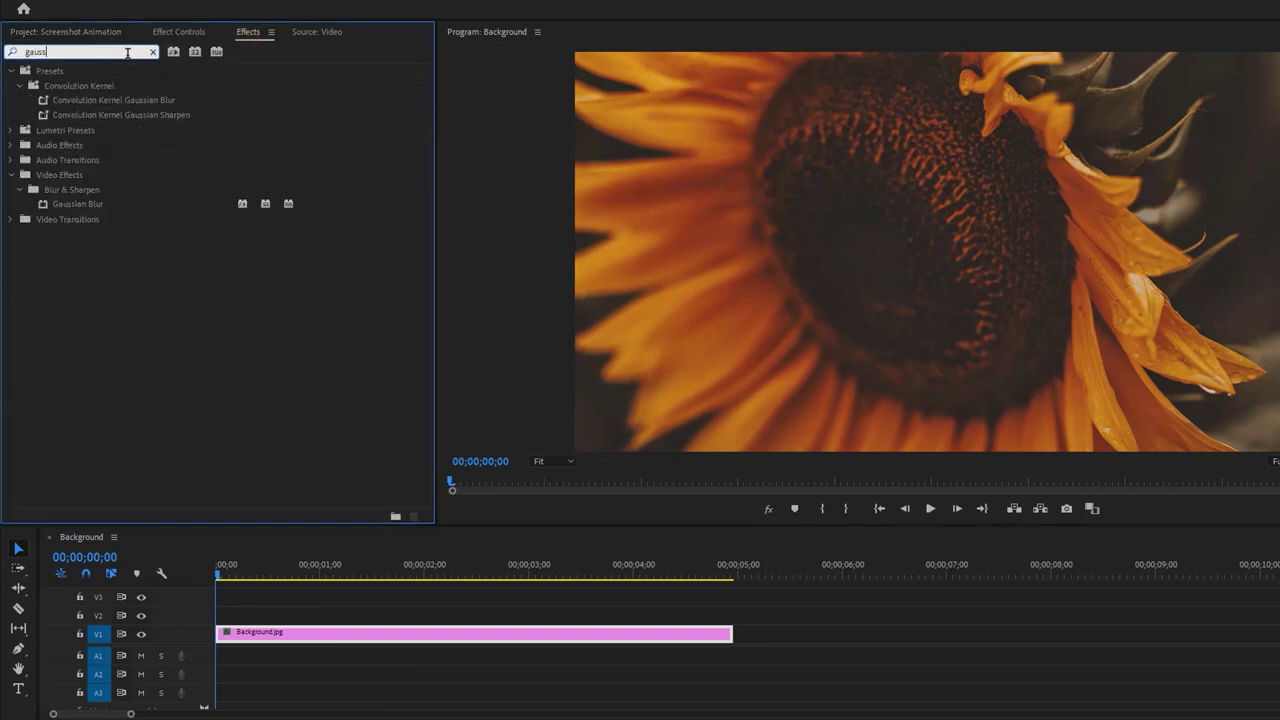
{"action": "left_click_drag", "start_coordinate": [94, 200], "coordinate": [338, 633]}
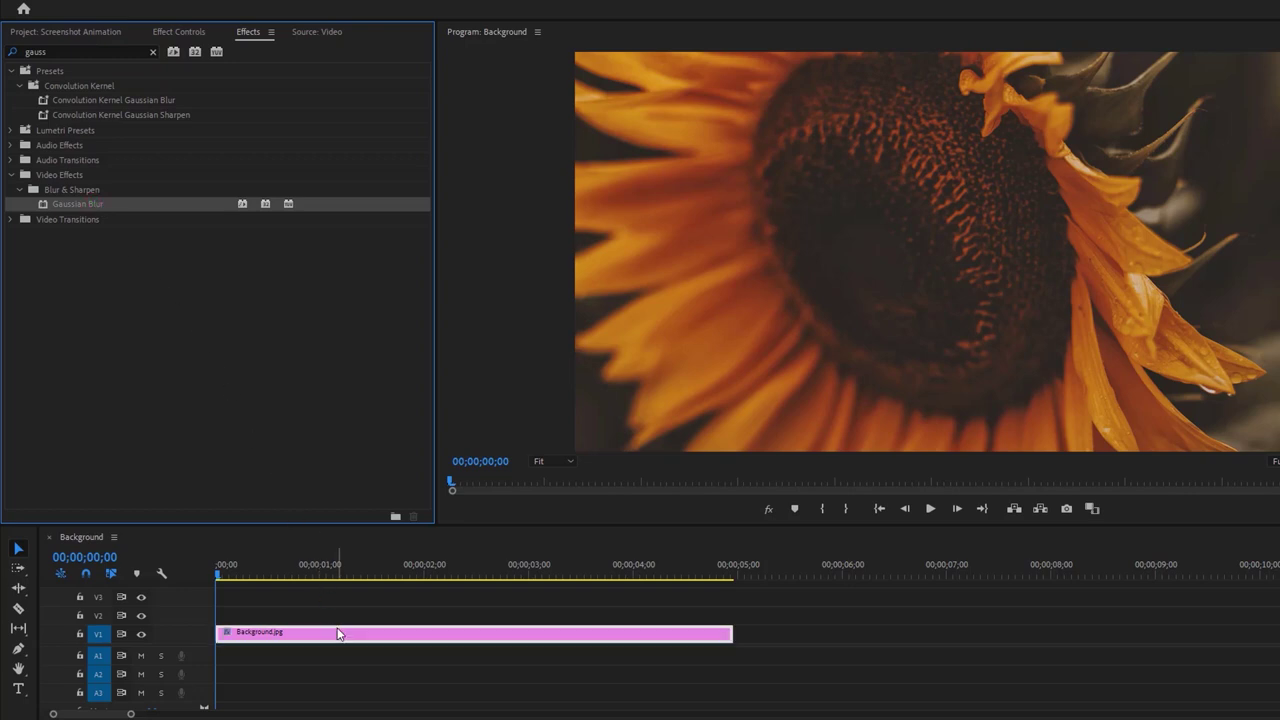
Set Blurriness to 60 with Repeat Edge Pixels, and background opacity to 60%.
{"action": "left_click", "coordinate": [190, 32]}
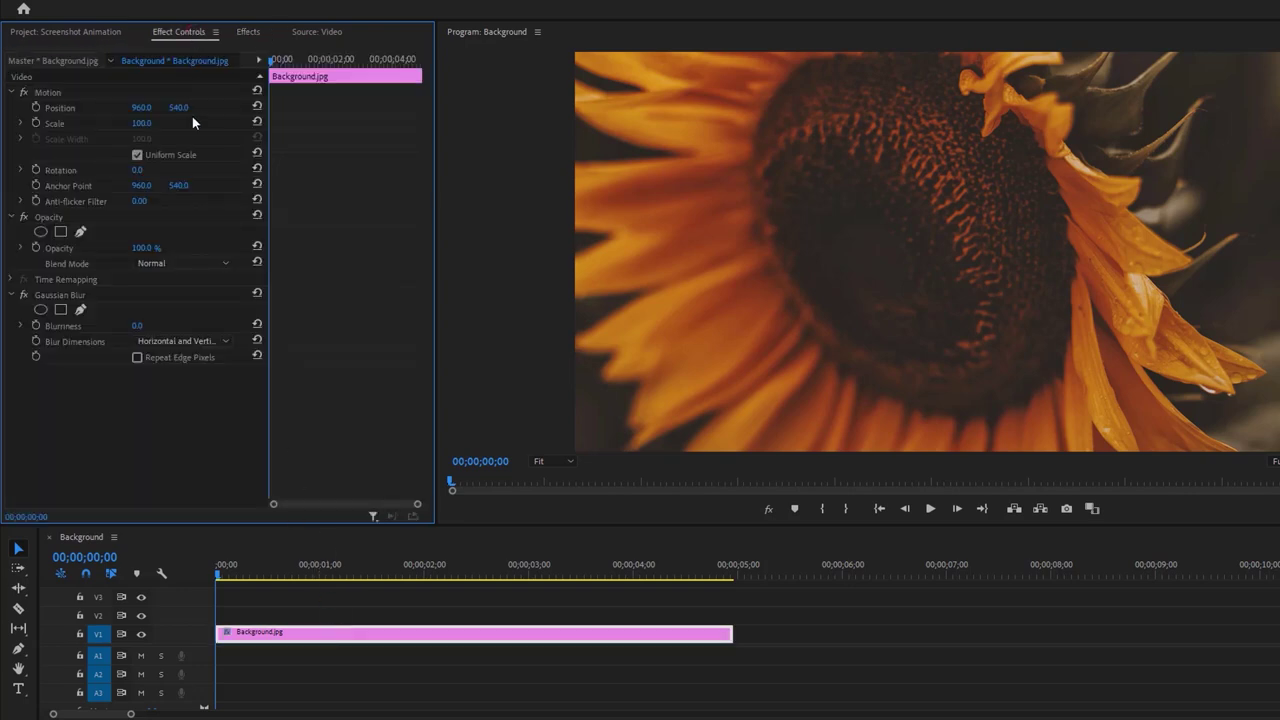
{"action": "left_click", "coordinate": [138, 328]}
{"action": "key", "text": "Return"}
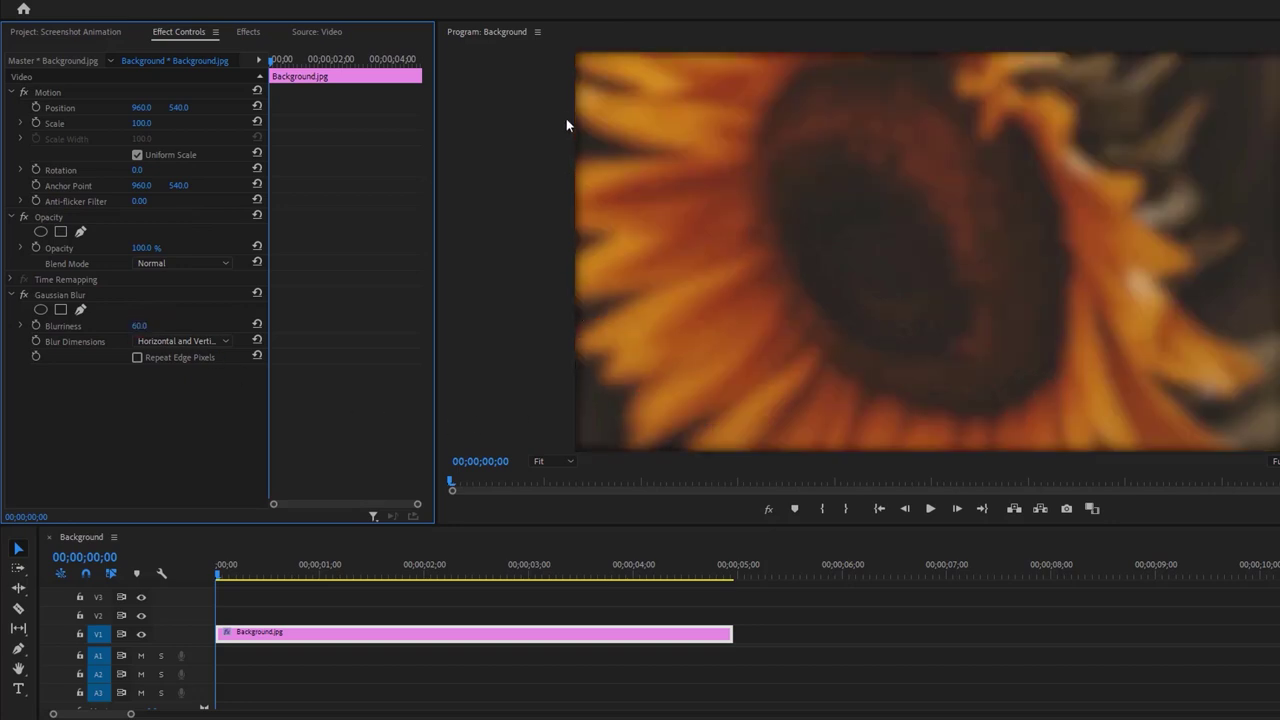
{"action": "left_click", "coordinate": [137, 358]}
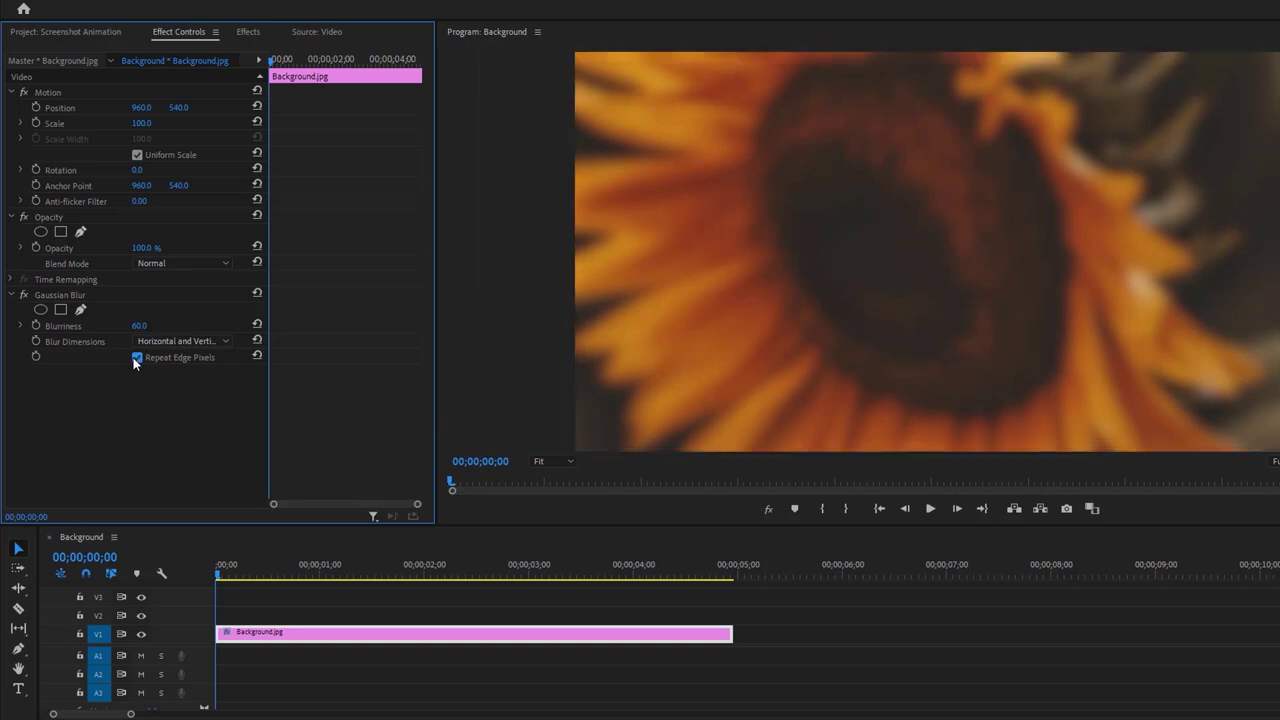
{"action": "left_click", "coordinate": [146, 247]}
{"action": "type", "text": "60"}
{"action": "key", "text": "Return"}
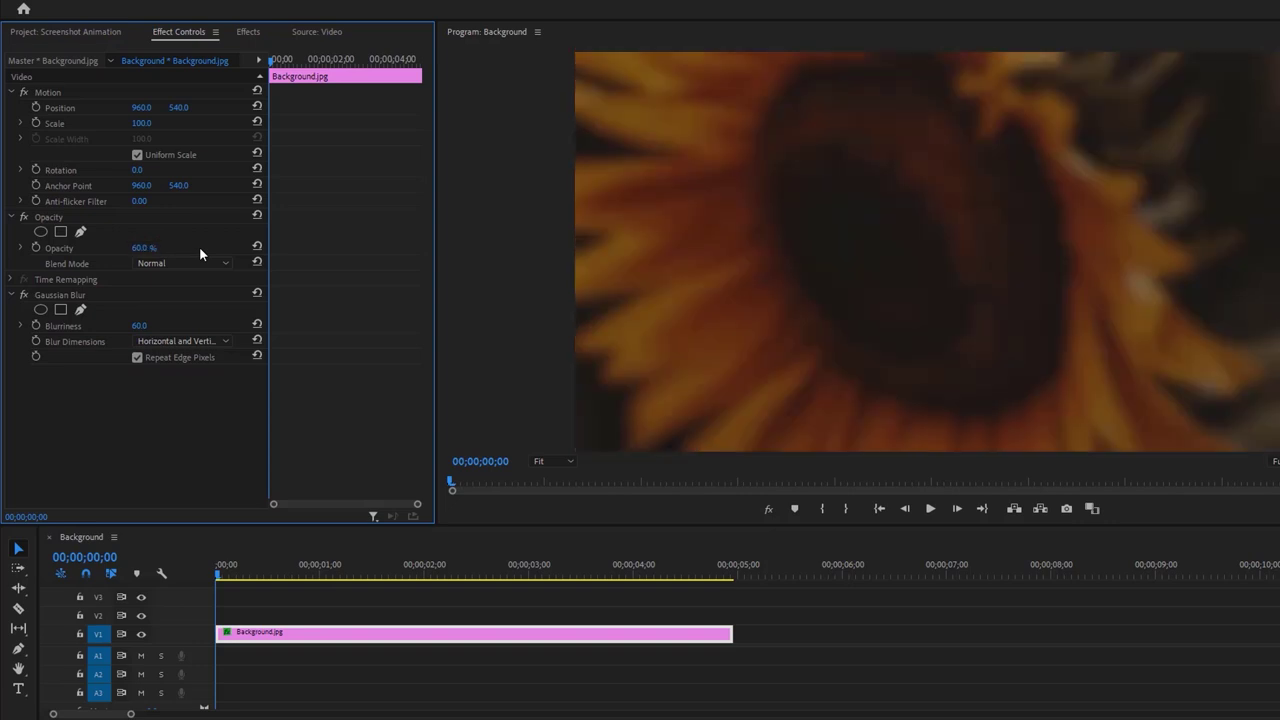
Layer Screenshot.png on V2 and the Video clip on V3 above the background.
{"action": "left_click", "coordinate": [92, 32]}
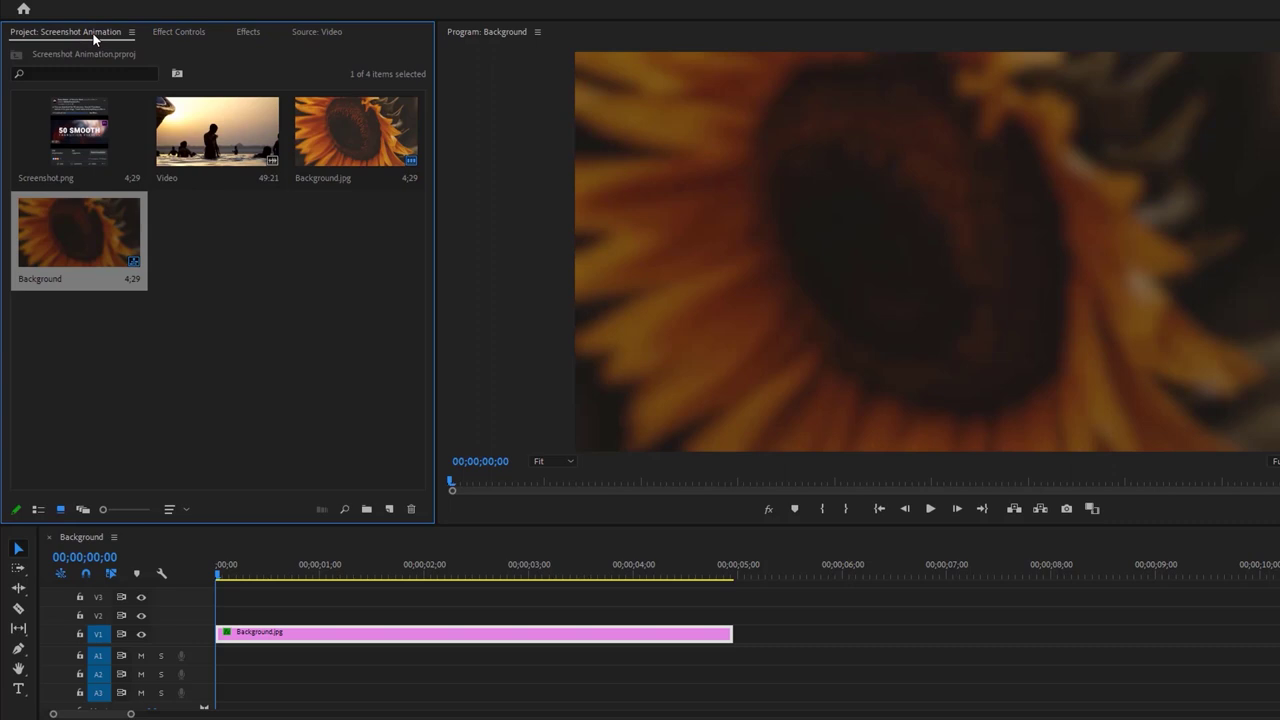
{"action": "left_click_drag", "start_coordinate": [86, 152], "coordinate": [230, 612]}
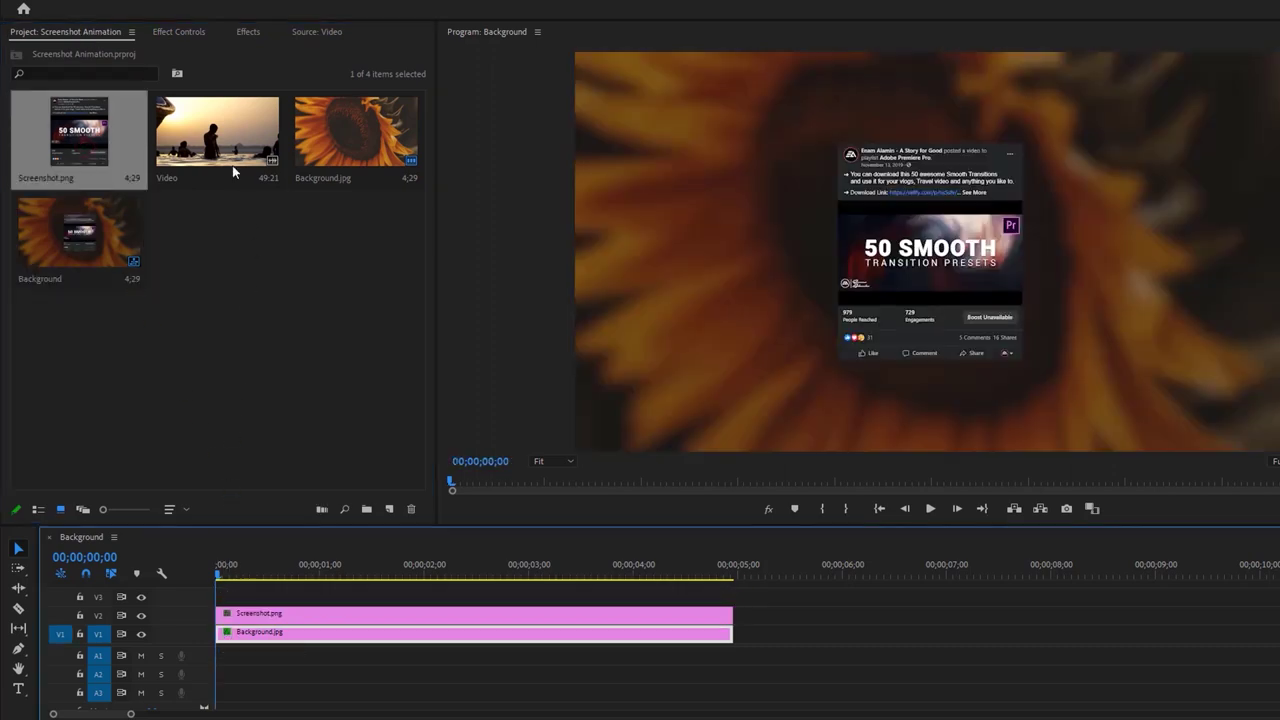
{"action": "left_click_drag", "start_coordinate": [232, 165], "coordinate": [224, 610]}
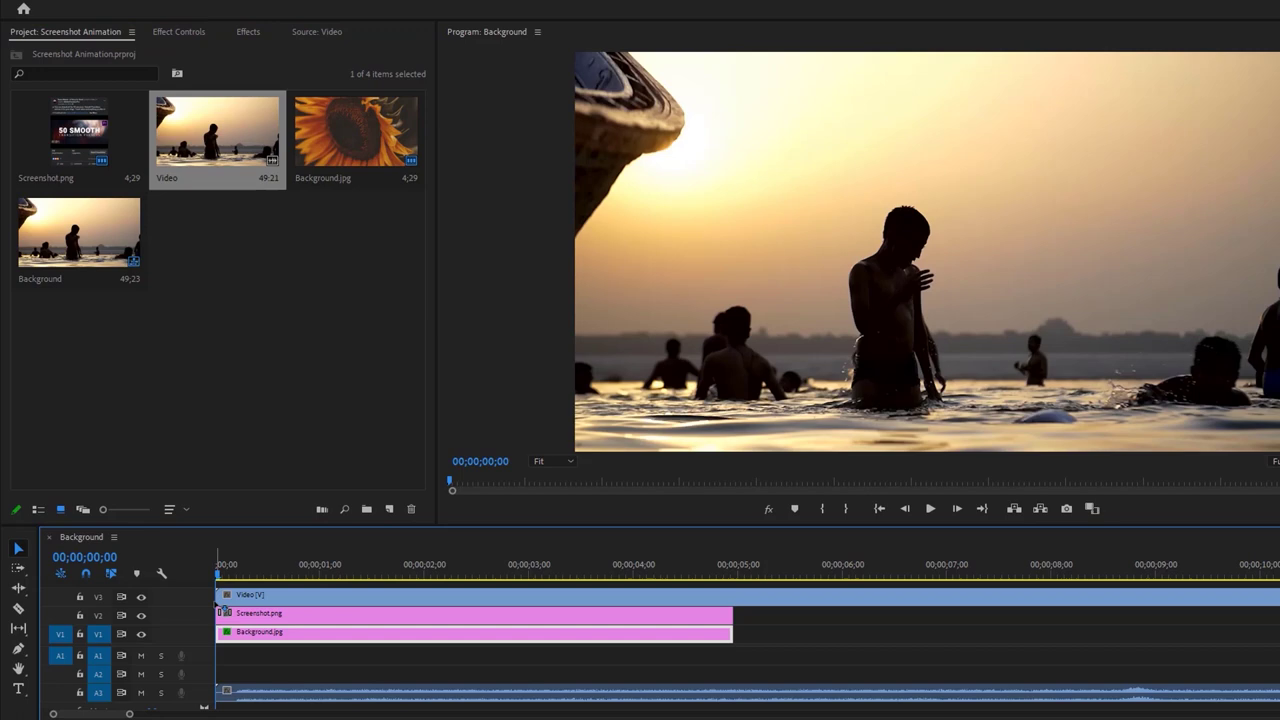
Unlink the Video clip's audio and delete it.
{"action": "right_click", "coordinate": [320, 595]}
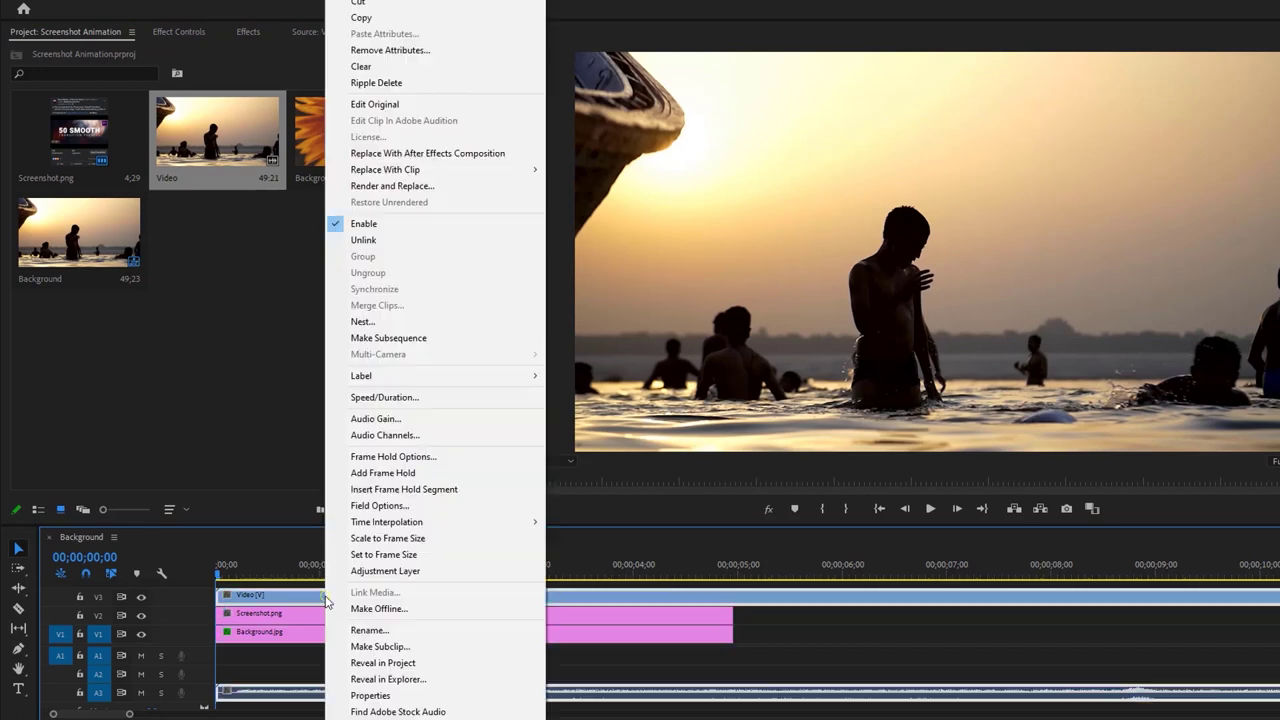
{"action": "left_click", "coordinate": [383, 240]}
{"action": "left_click", "coordinate": [352, 697]}
{"action": "key", "text": "Delete"}
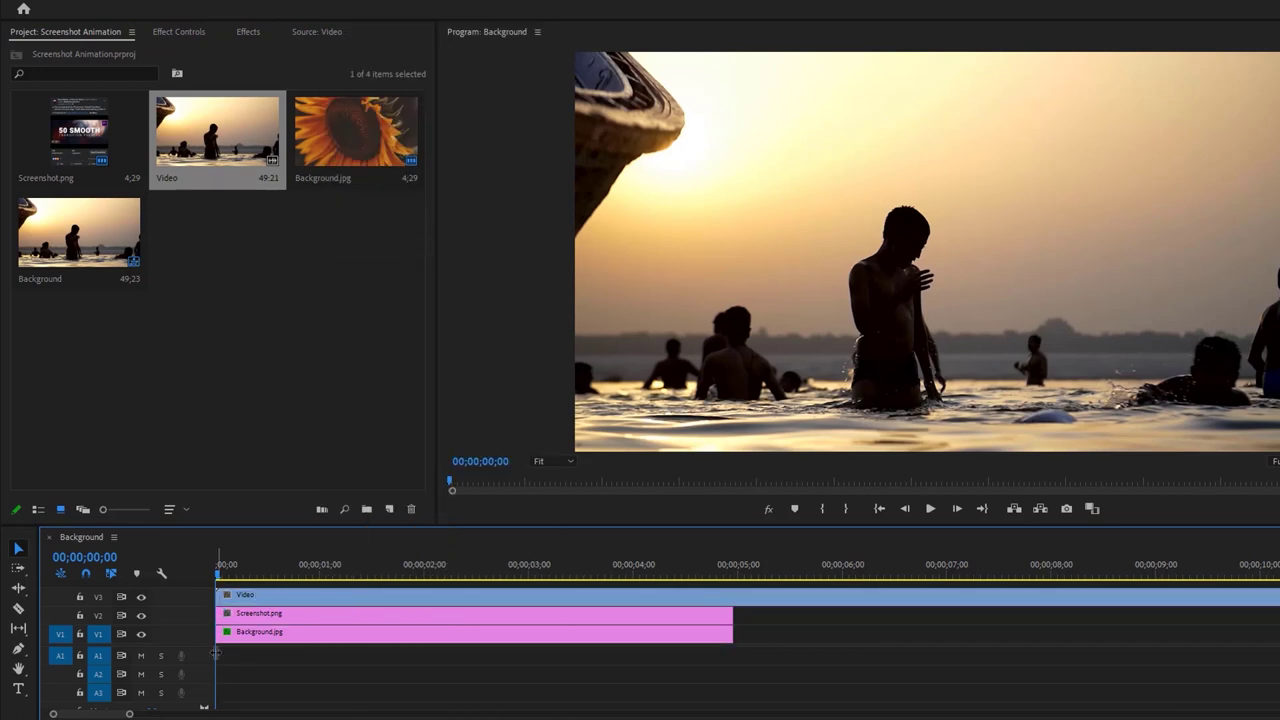
{"action": "scroll", "coordinate": [203, 645], "scroll_direction": "up", "scroll_amount": 1}
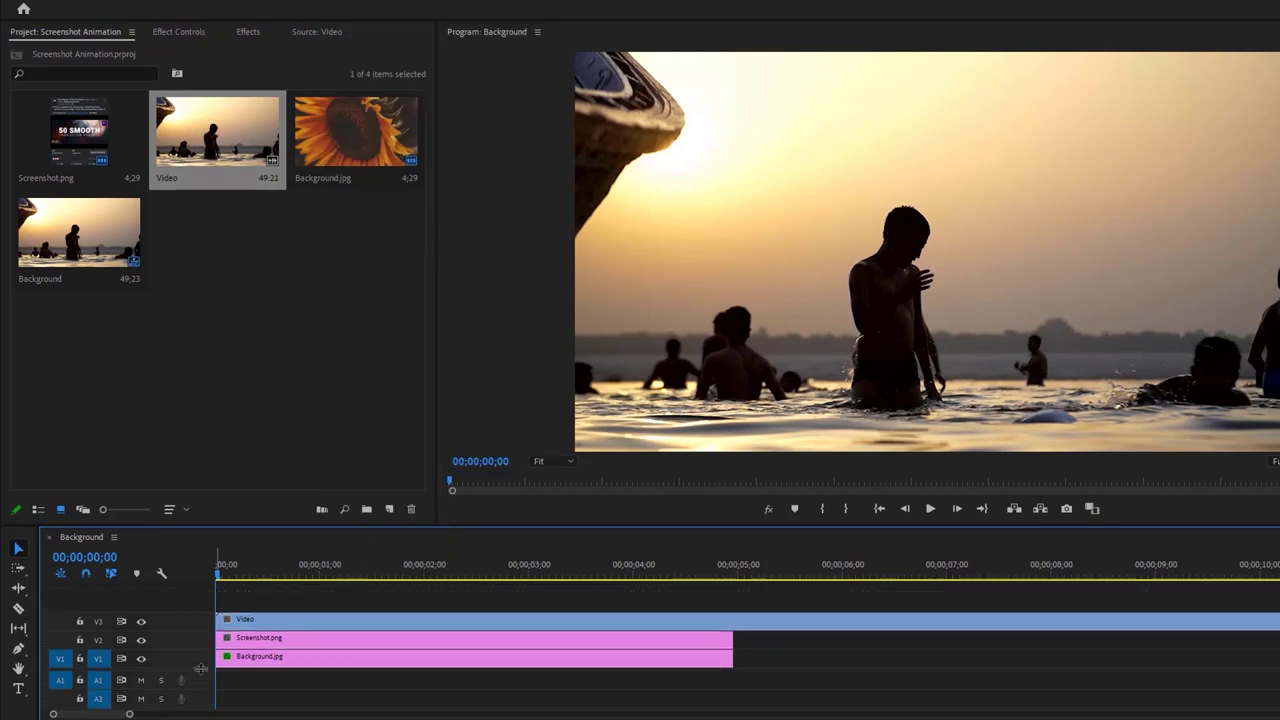
Scale the Video clip to 26 and nudge it slightly down over the screenshot.
{"action": "left_click", "coordinate": [299, 622]}
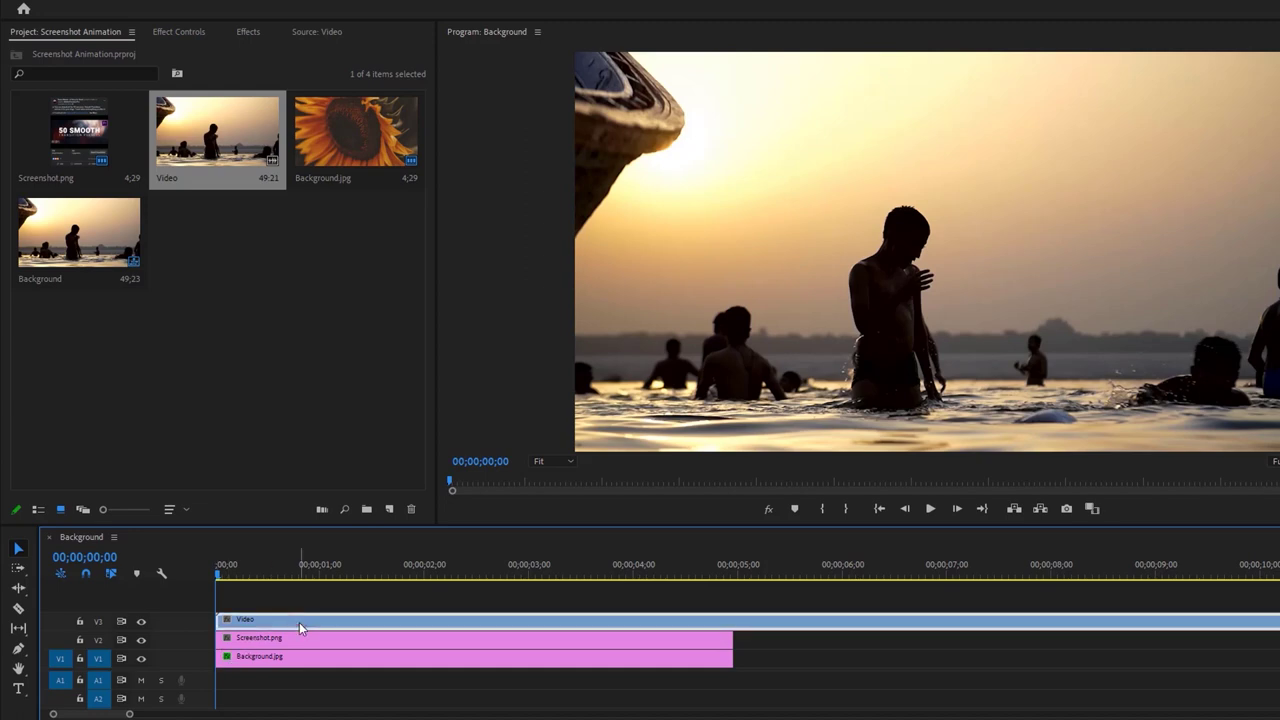
{"action": "left_click", "coordinate": [196, 40]}
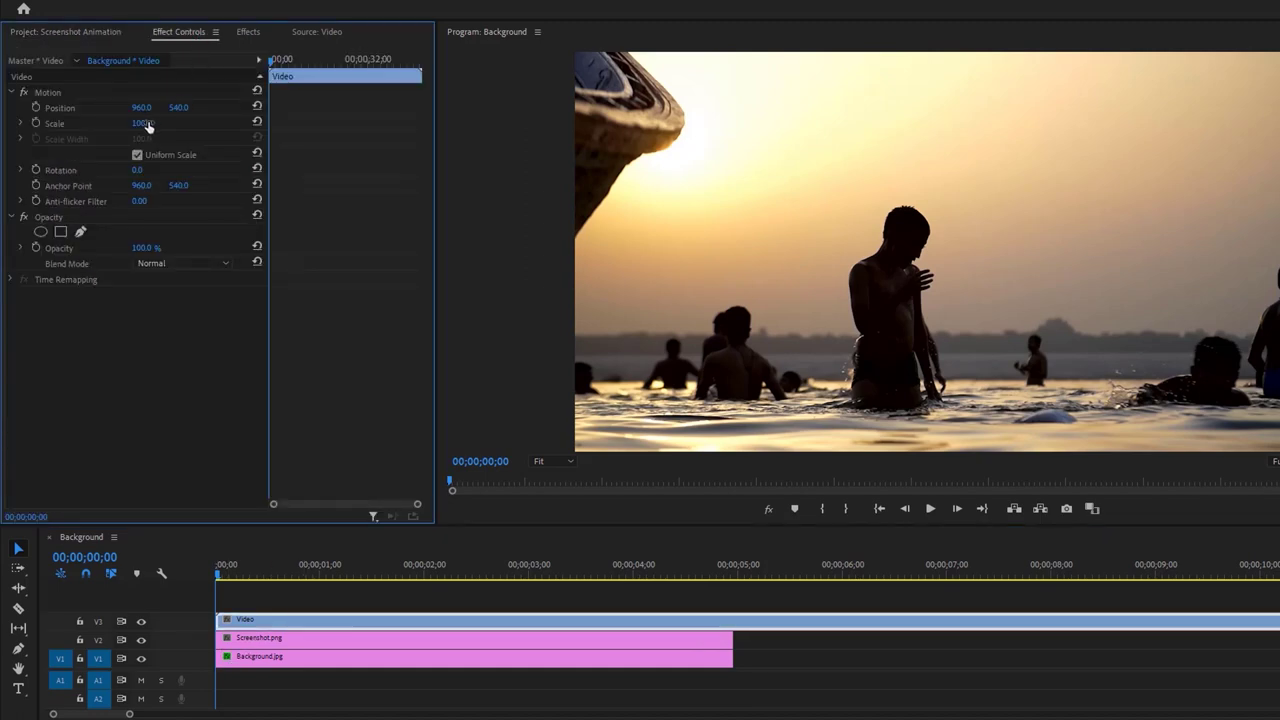
{"action": "type", "text": "26"}
{"action": "key", "text": "Return"}
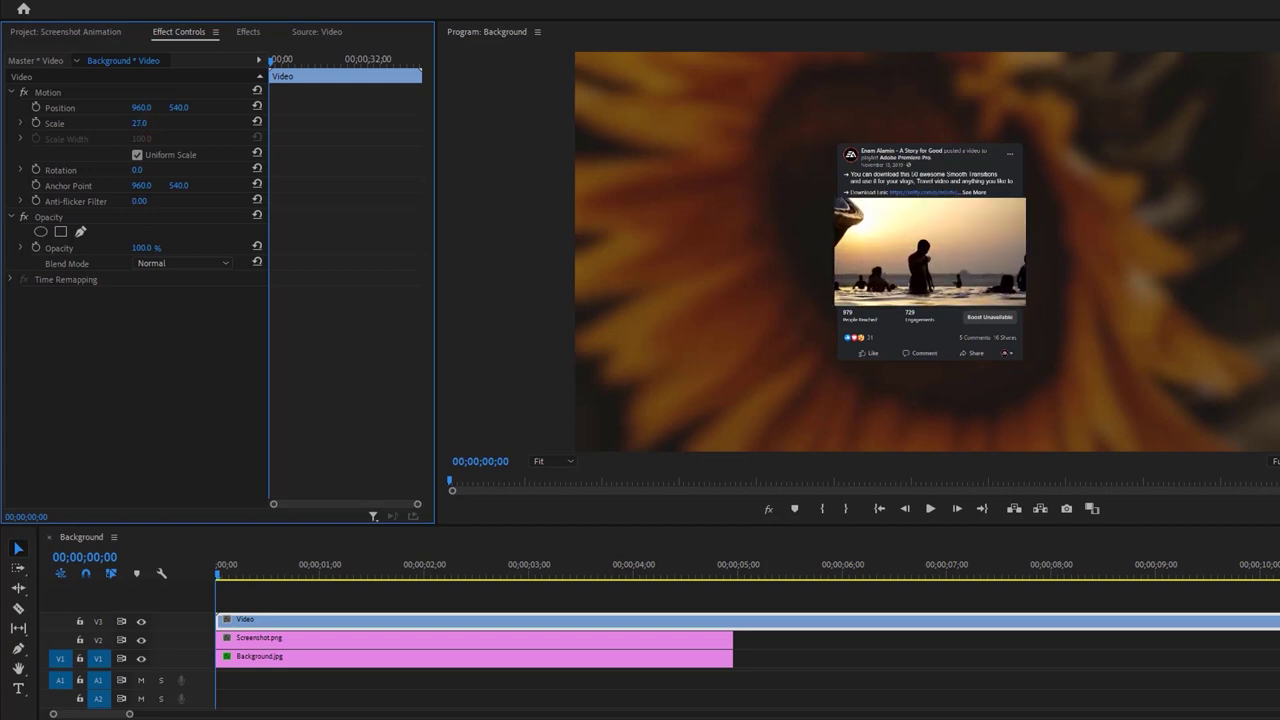
{"action": "left_click_drag", "start_coordinate": [178, 107], "coordinate": [178, 107]}
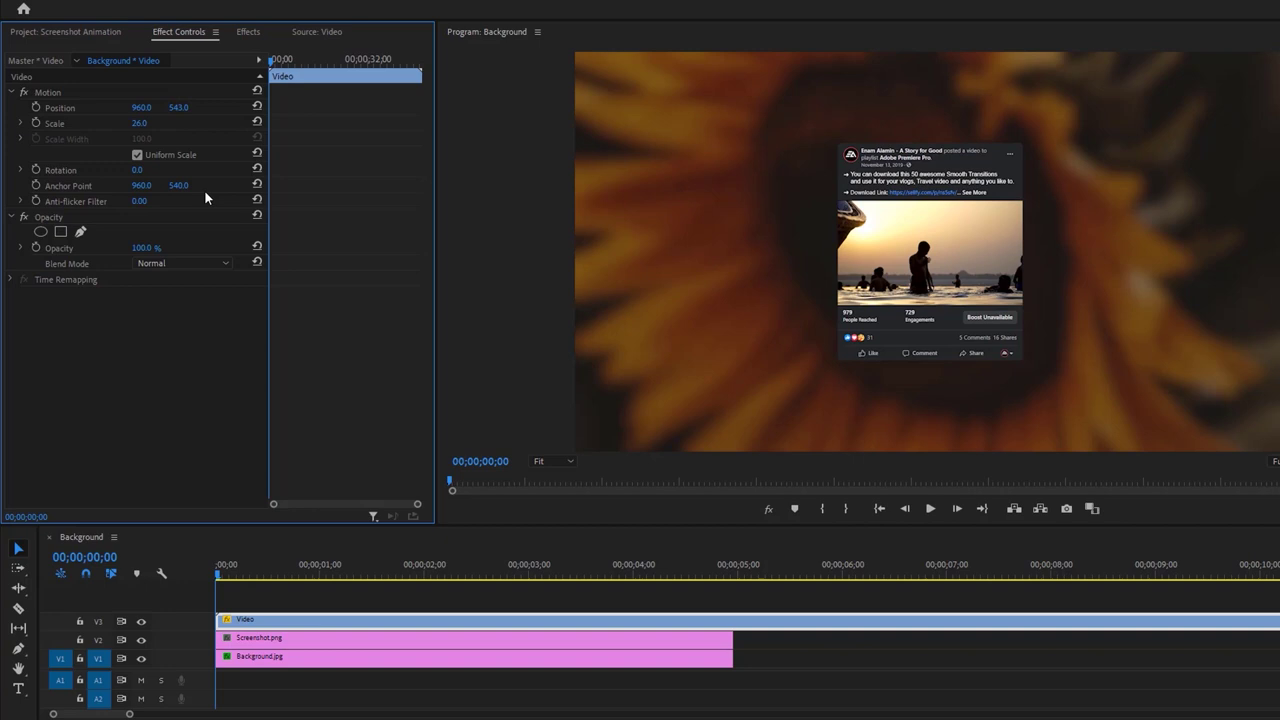
{"action": "left_click_drag", "start_coordinate": [222, 572], "coordinate": [186, 617]}
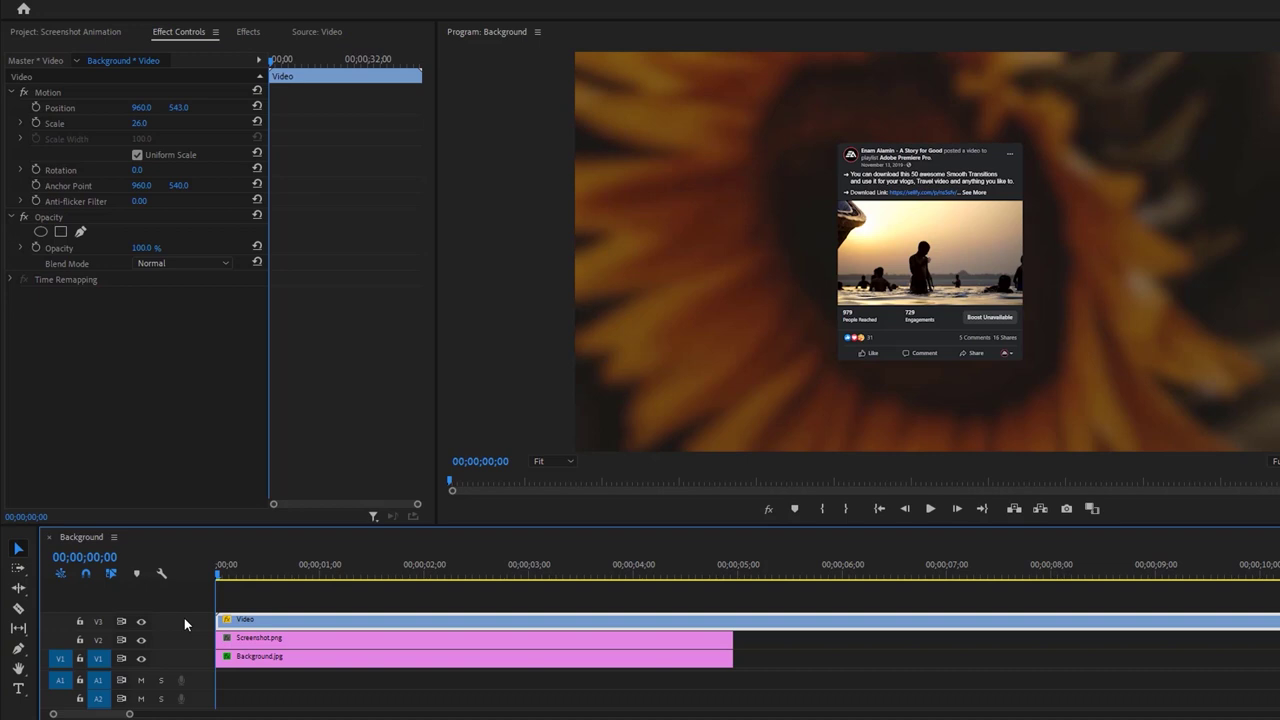
Nest the Video and Screenshot.png clips into a sequence named Screenshot.
{"action": "left_click_drag", "start_coordinate": [257, 601], "coordinate": [286, 641]}
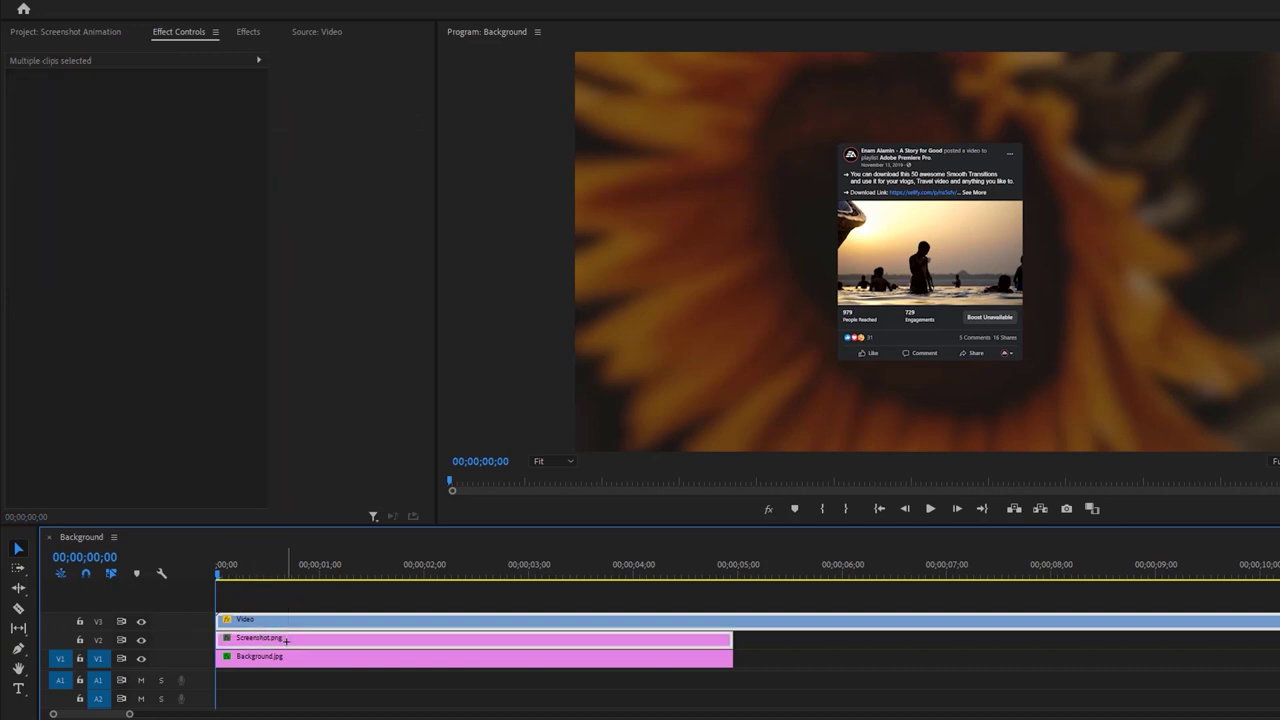
{"action": "right_click", "coordinate": [286, 640]}
{"action": "left_click", "coordinate": [345, 415]}
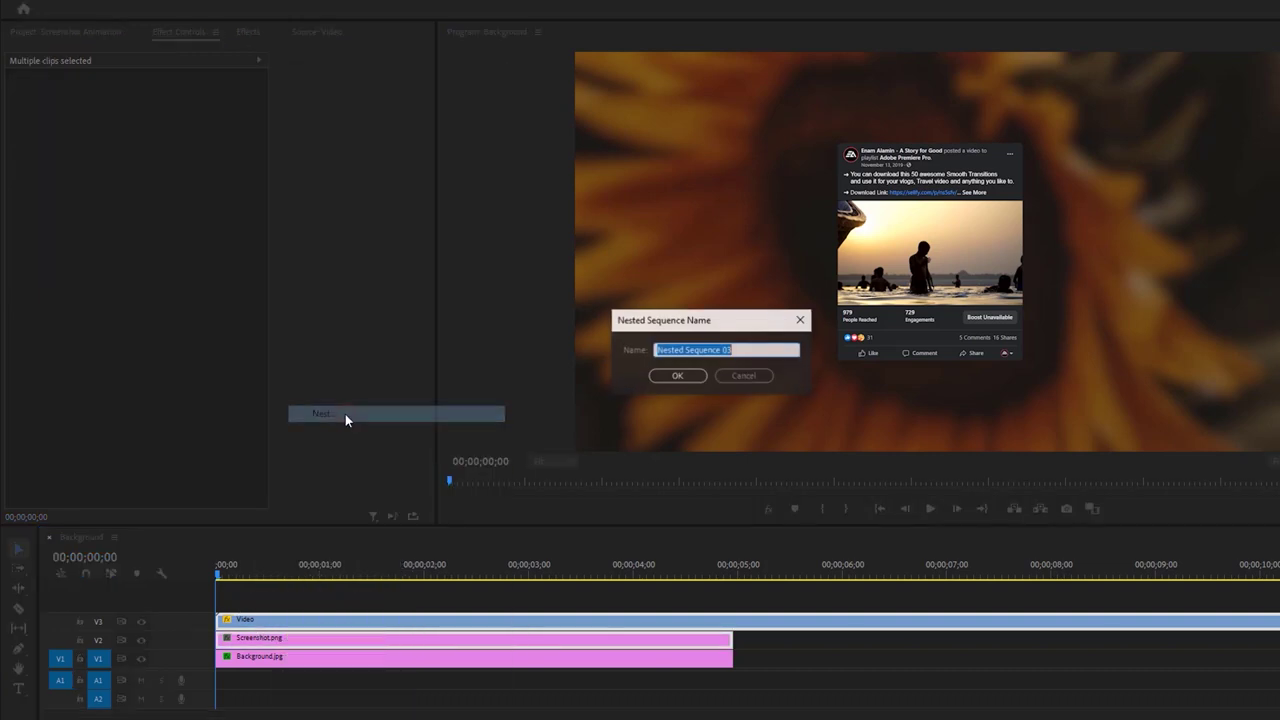
{"action": "type", "text": "Screenshot"}
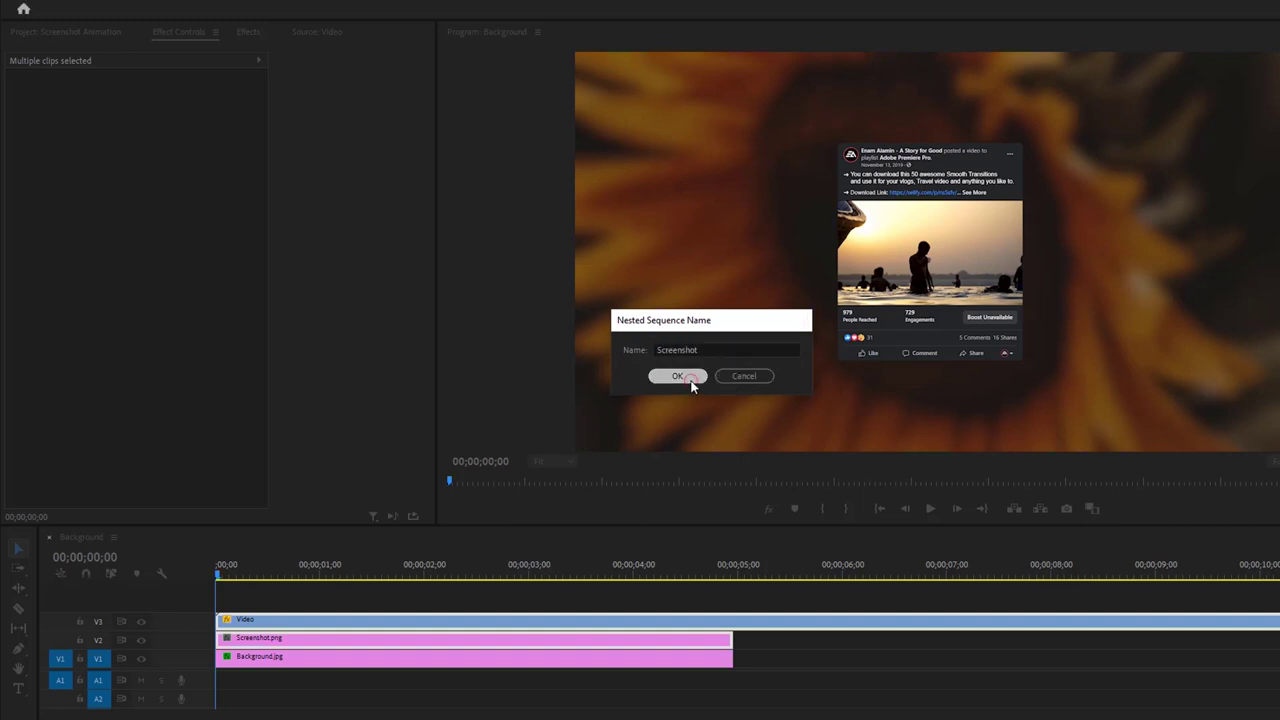
{"action": "left_click", "coordinate": [686, 379]}
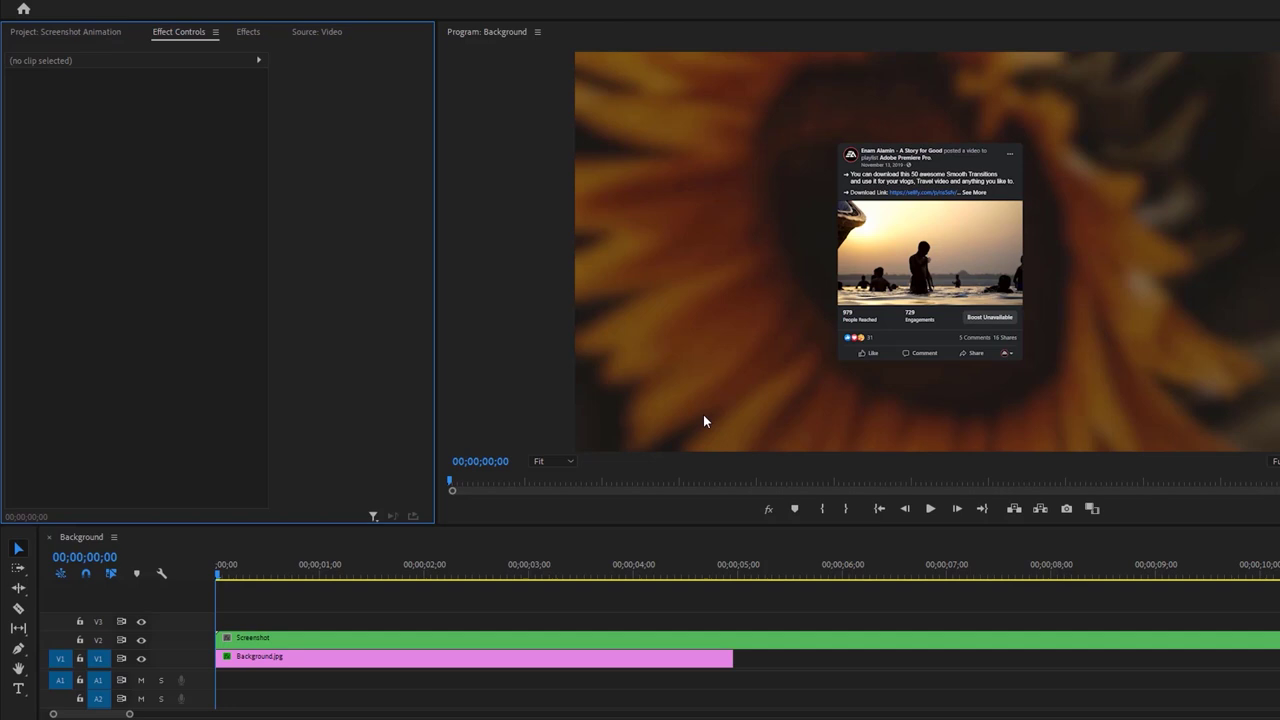
Cut the Screenshot clip at the background's end, delete the excess, and return to start.
{"action": "left_click", "coordinate": [732, 574]}
{"action": "left_click", "coordinate": [754, 642]}
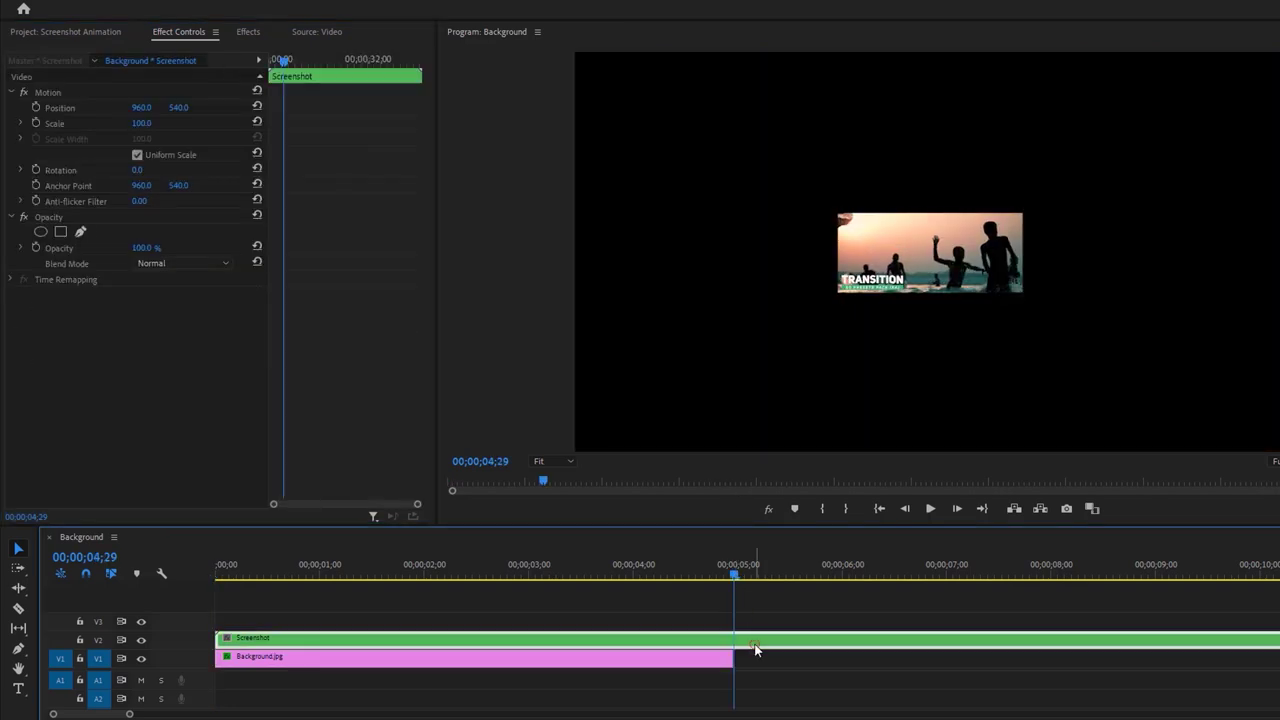
{"action": "key", "text": "ctrl+k"}
{"action": "left_click", "coordinate": [762, 645]}
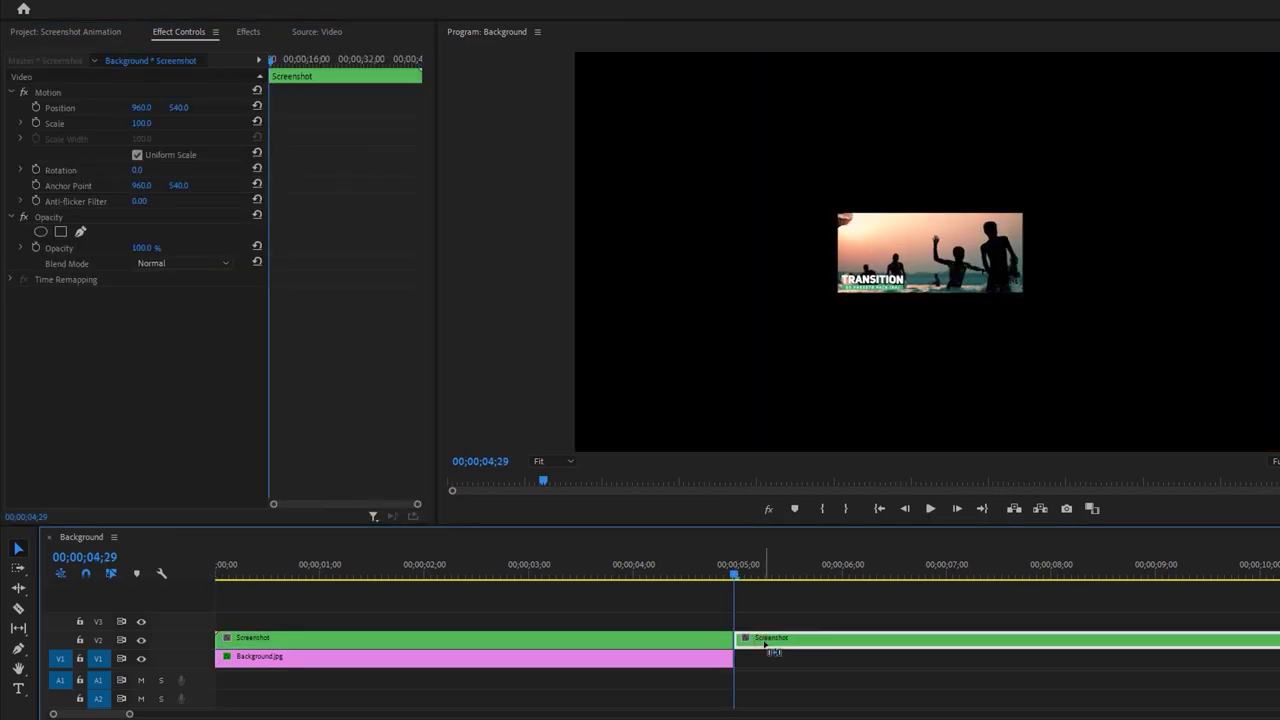
{"action": "key", "text": "Delete"}
{"action": "key", "text": "Home"}
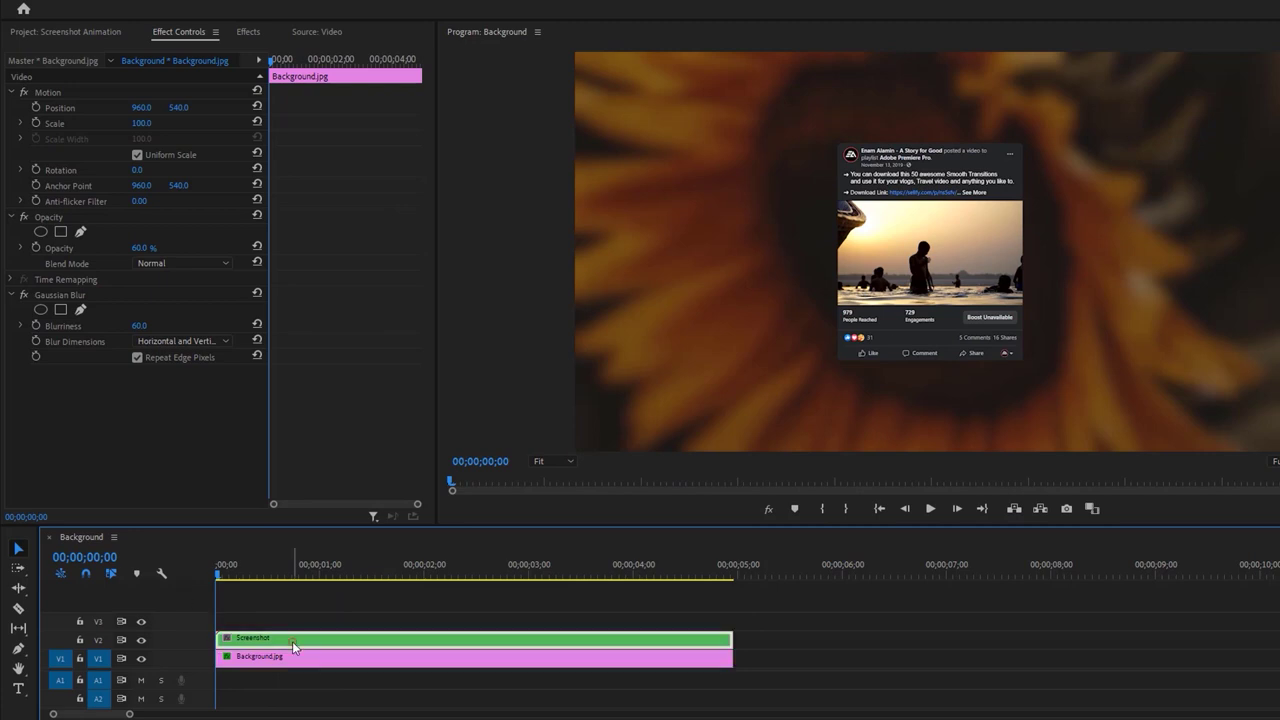
Apply the Drop Shadow effect to the nested Screenshot clip.
{"action": "left_click", "coordinate": [249, 31]}
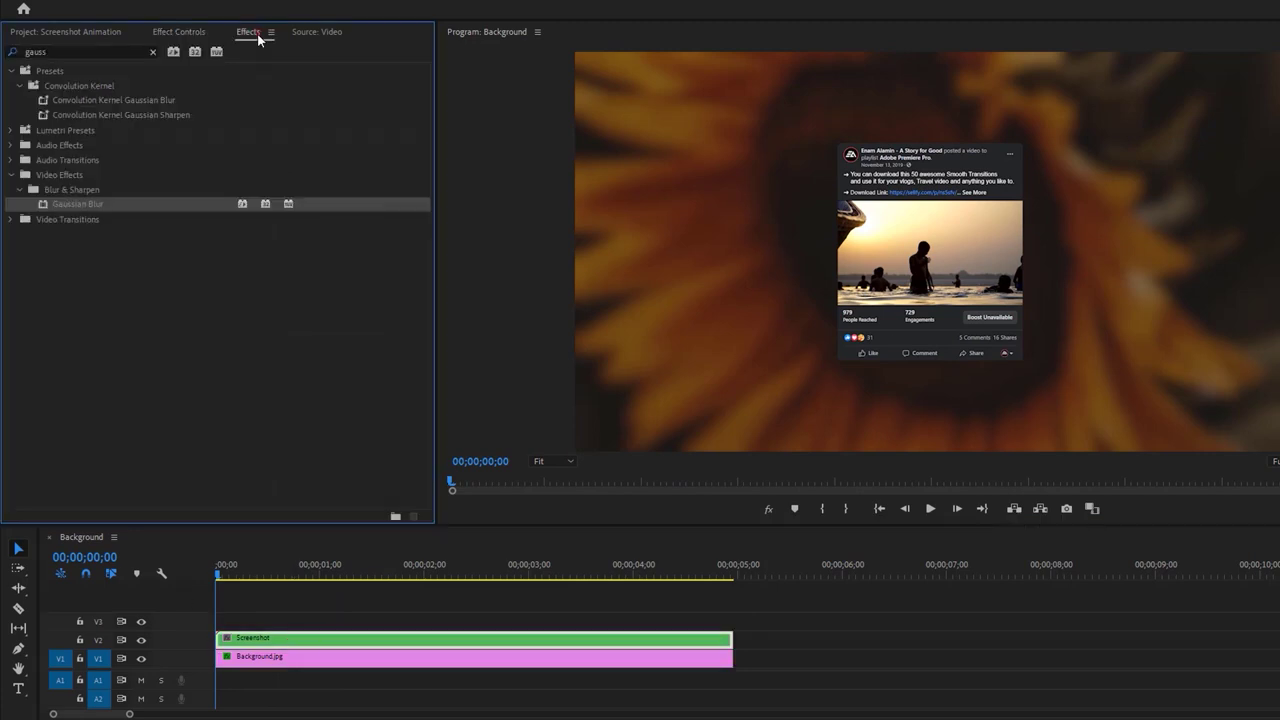
{"action": "left_click", "coordinate": [153, 52]}
{"action": "type", "text": "drop"}
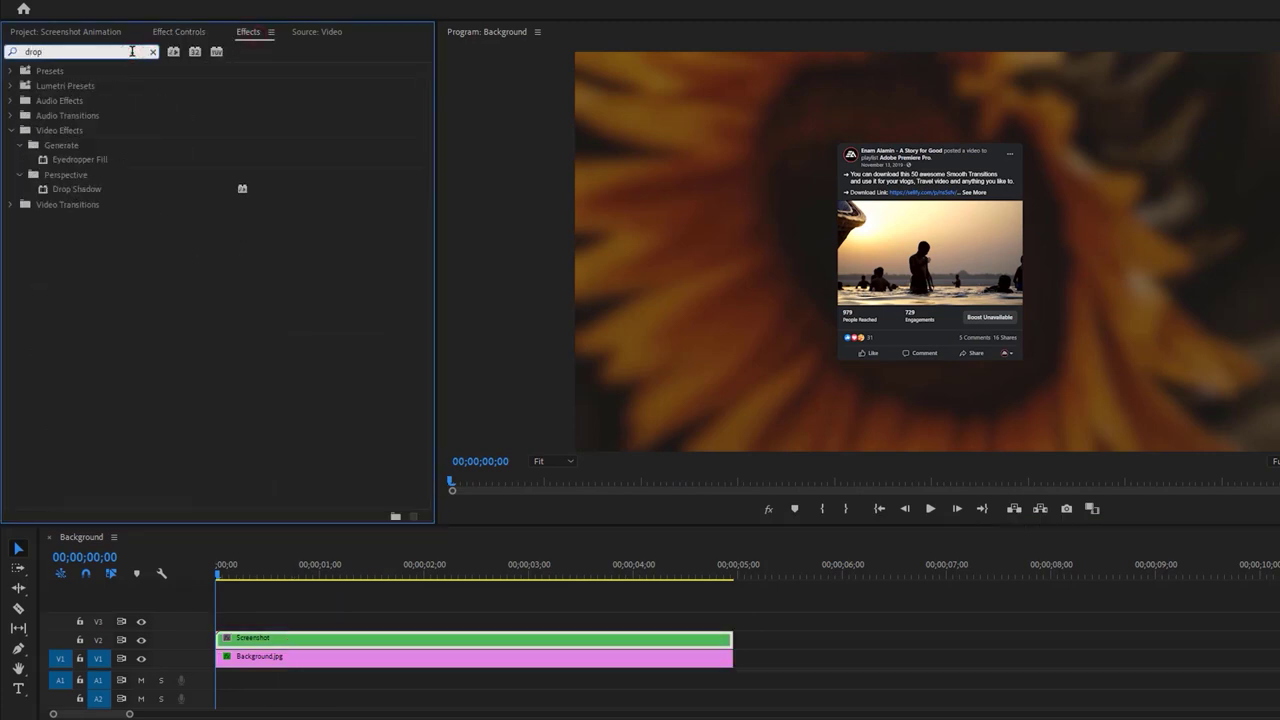
{"action": "left_click_drag", "start_coordinate": [86, 190], "coordinate": [313, 640]}
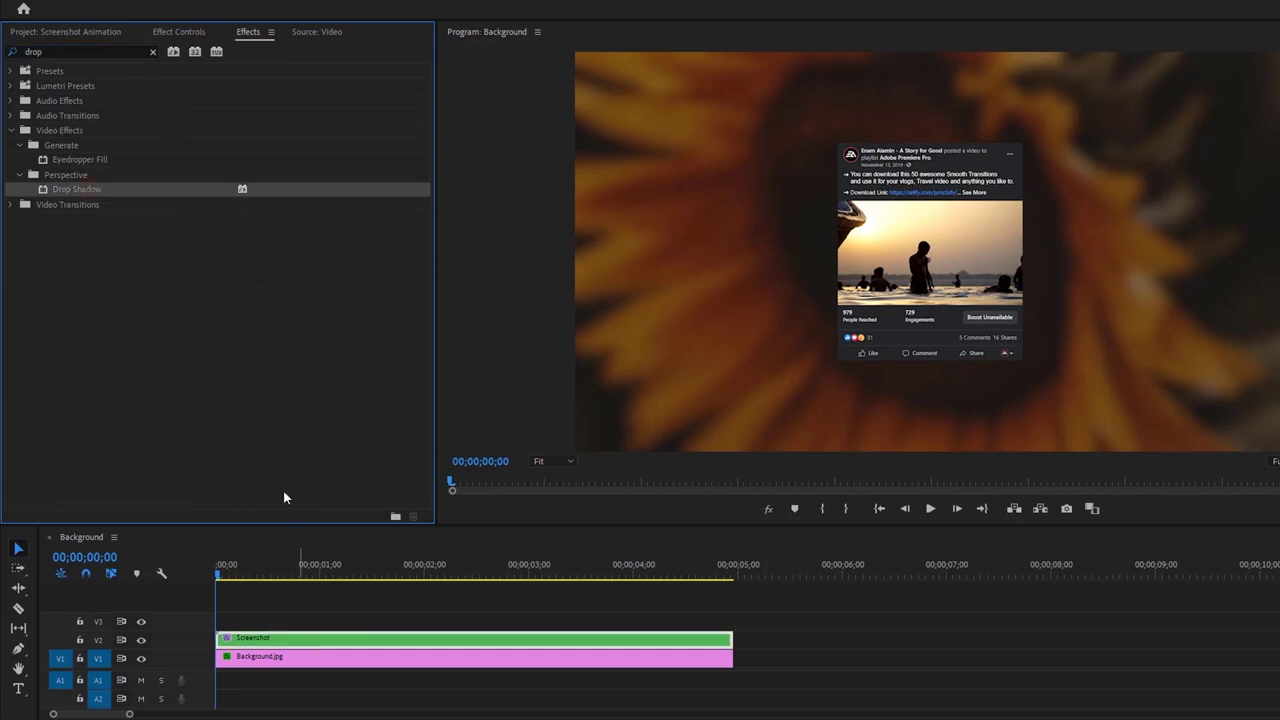
Set the shadow colour to cyan 2CFFEE, distance 0 and softness 60.
{"action": "left_click", "coordinate": [192, 32]}
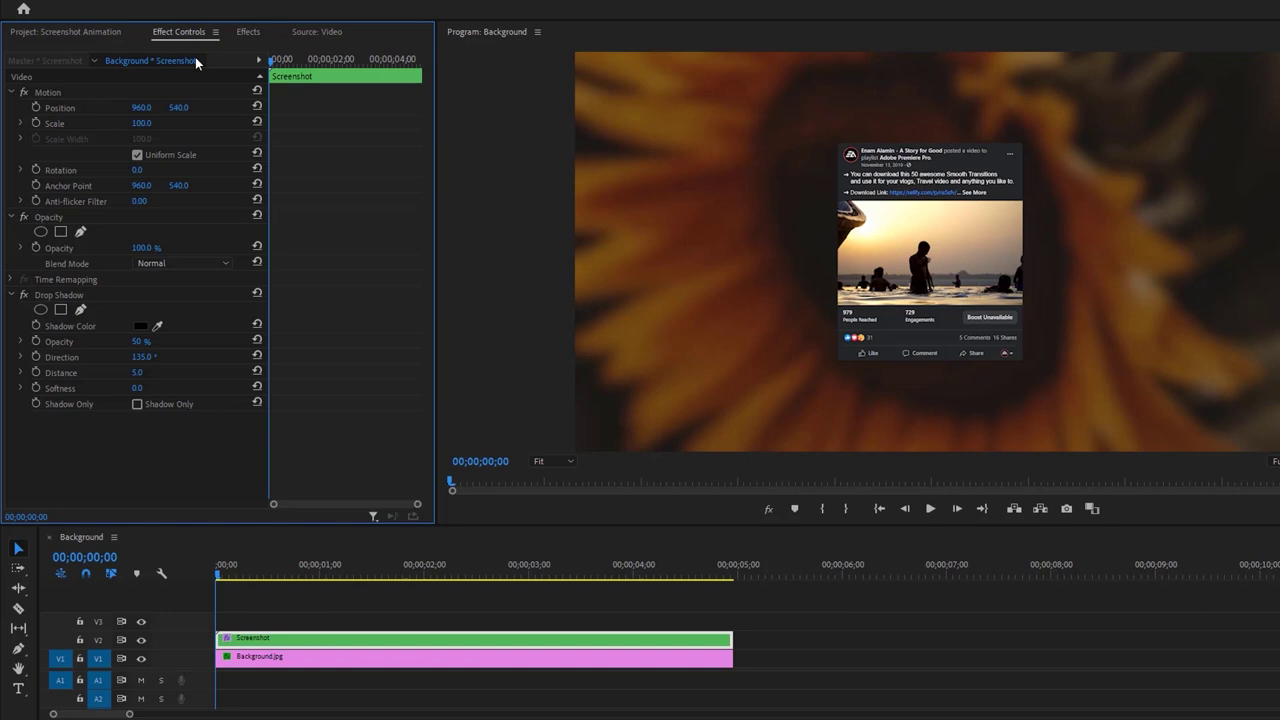
{"action": "left_click", "coordinate": [140, 326]}
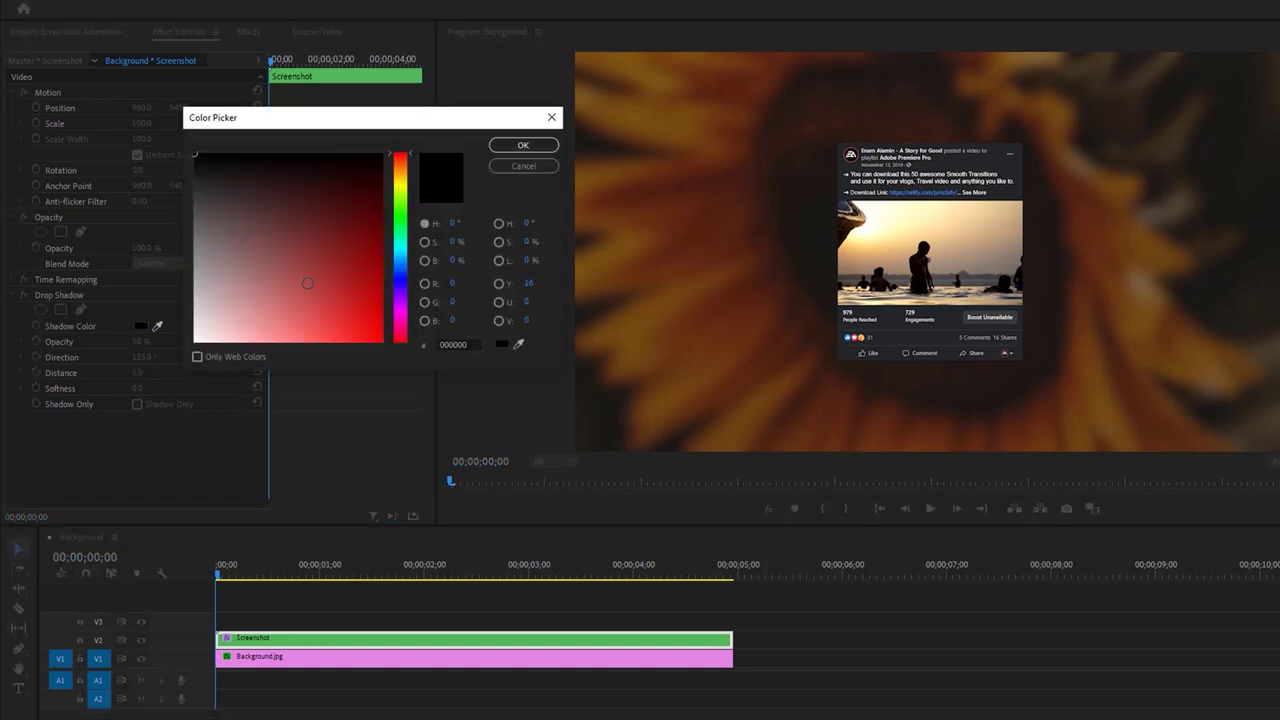
{"action": "left_click", "coordinate": [400, 245]}
{"action": "left_click_drag", "start_coordinate": [353, 313], "coordinate": [349, 342]}
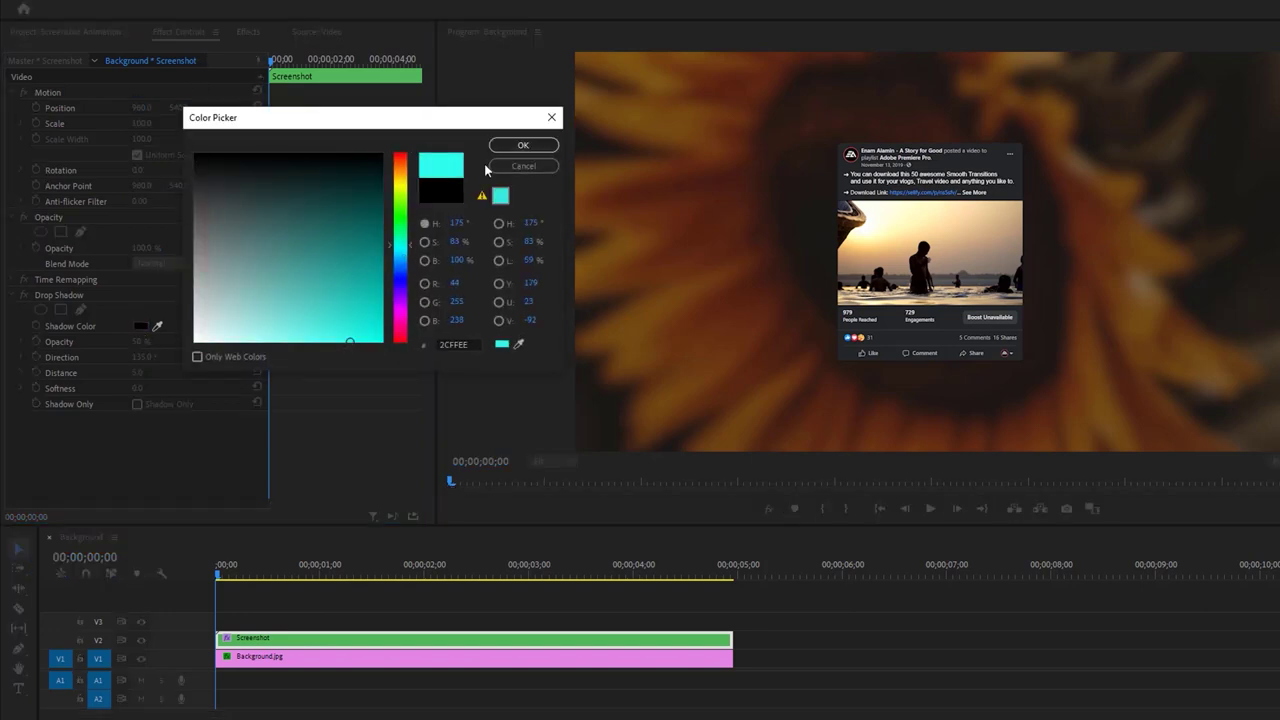
{"action": "left_click", "coordinate": [510, 148]}
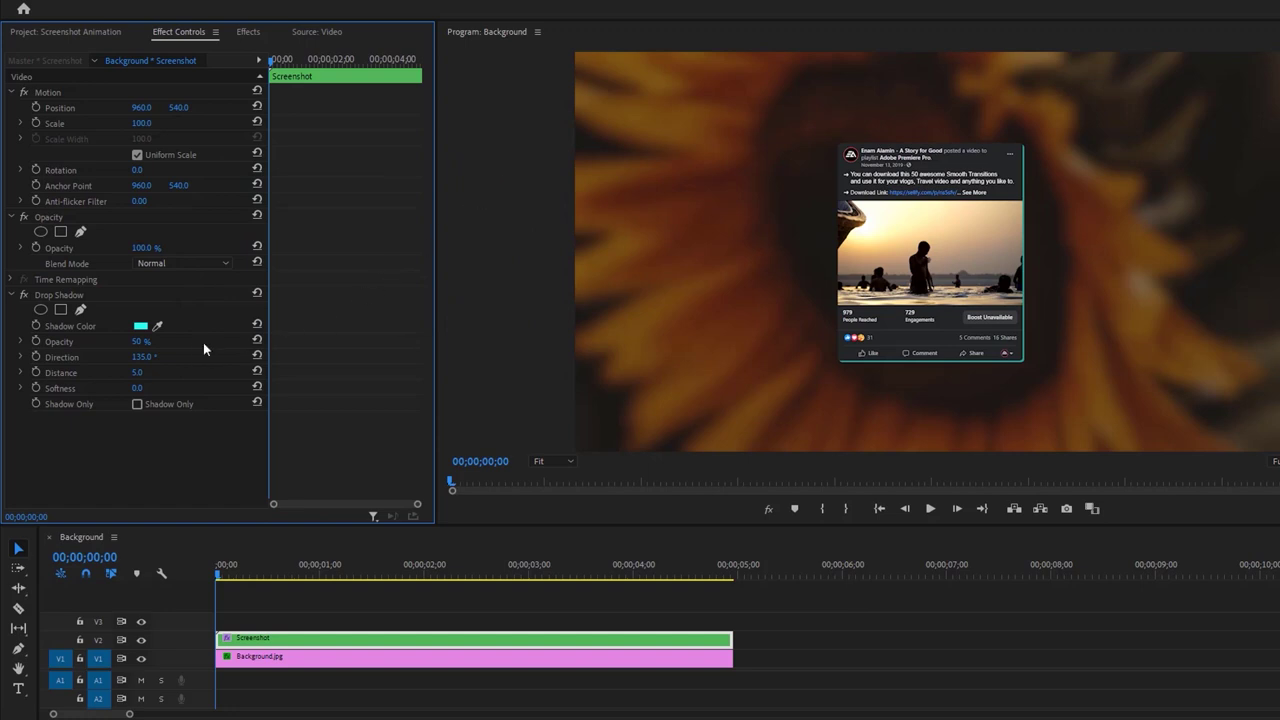
{"action": "left_click", "coordinate": [140, 372]}
{"action": "type", "text": "0"}
{"action": "key", "text": "Return"}
{"action": "left_click", "coordinate": [140, 388]}
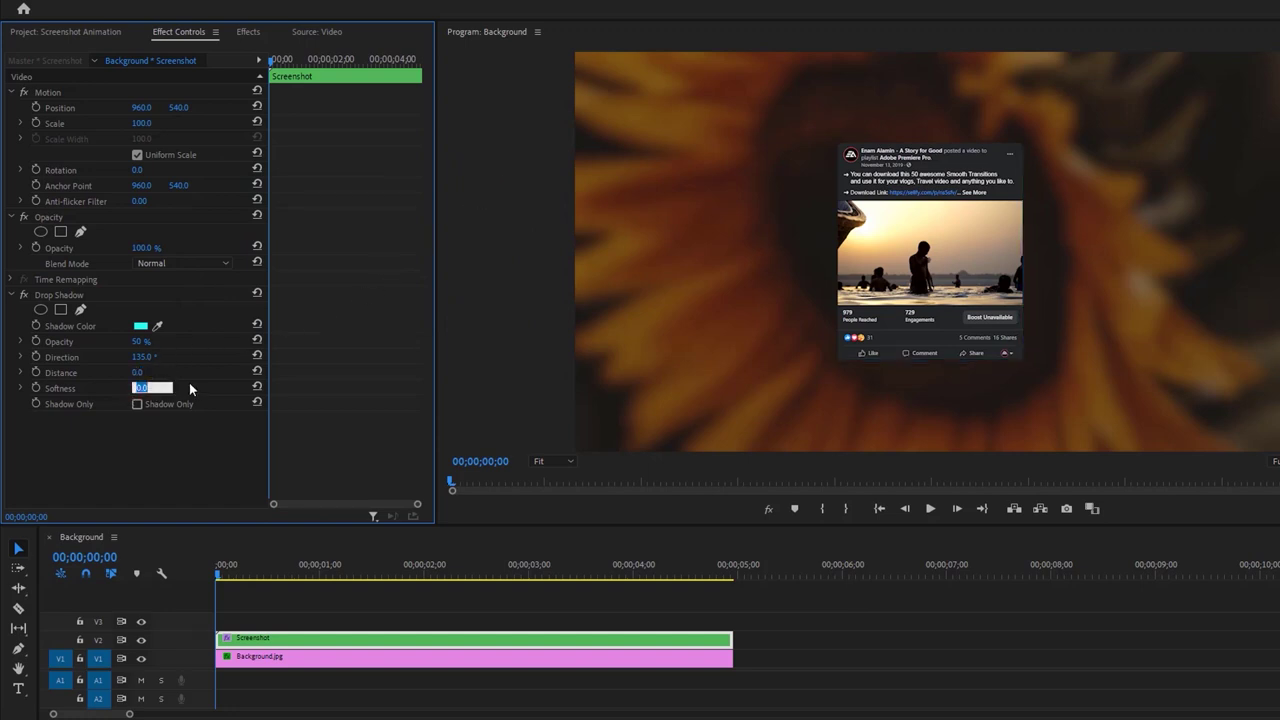
{"action": "type", "text": "60"}
{"action": "key", "text": "Return"}
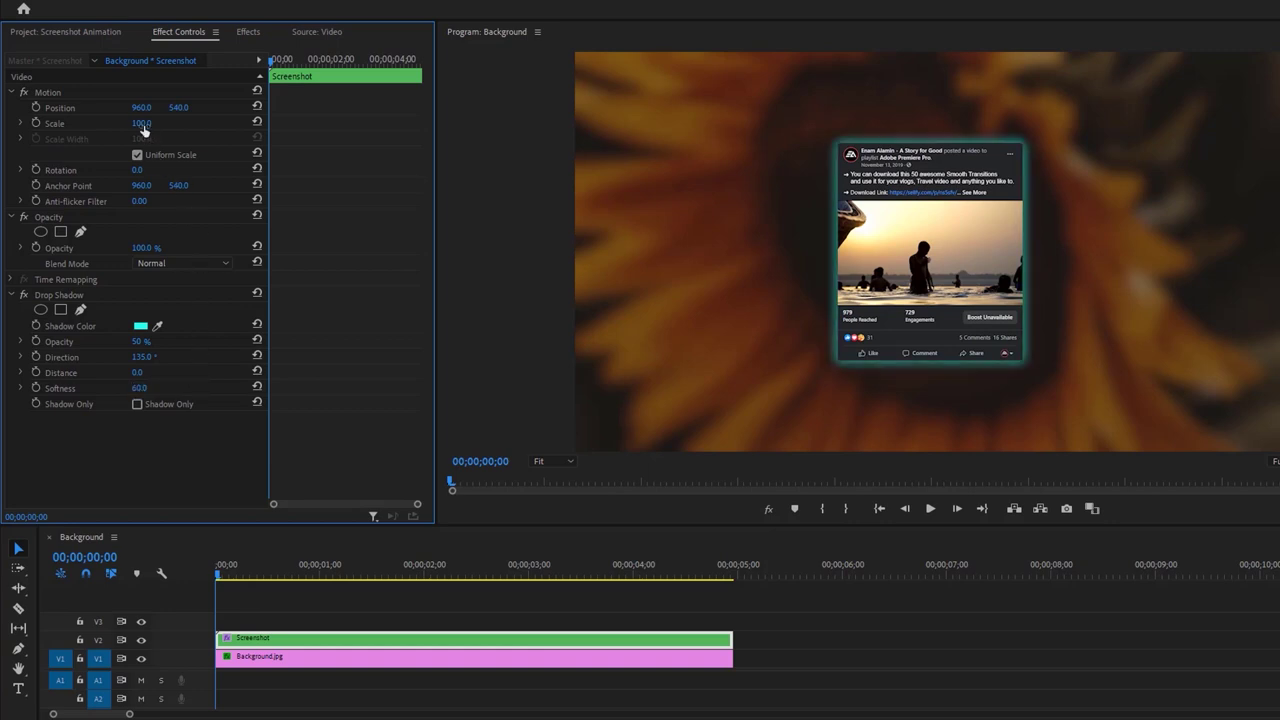
Scale the Screenshot clip up to 130, after first trying 120.
{"action": "left_click", "coordinate": [145, 123]}
{"action": "type", "text": "120"}
{"action": "key", "text": "Return"}
{"action": "left_click", "coordinate": [147, 123]}
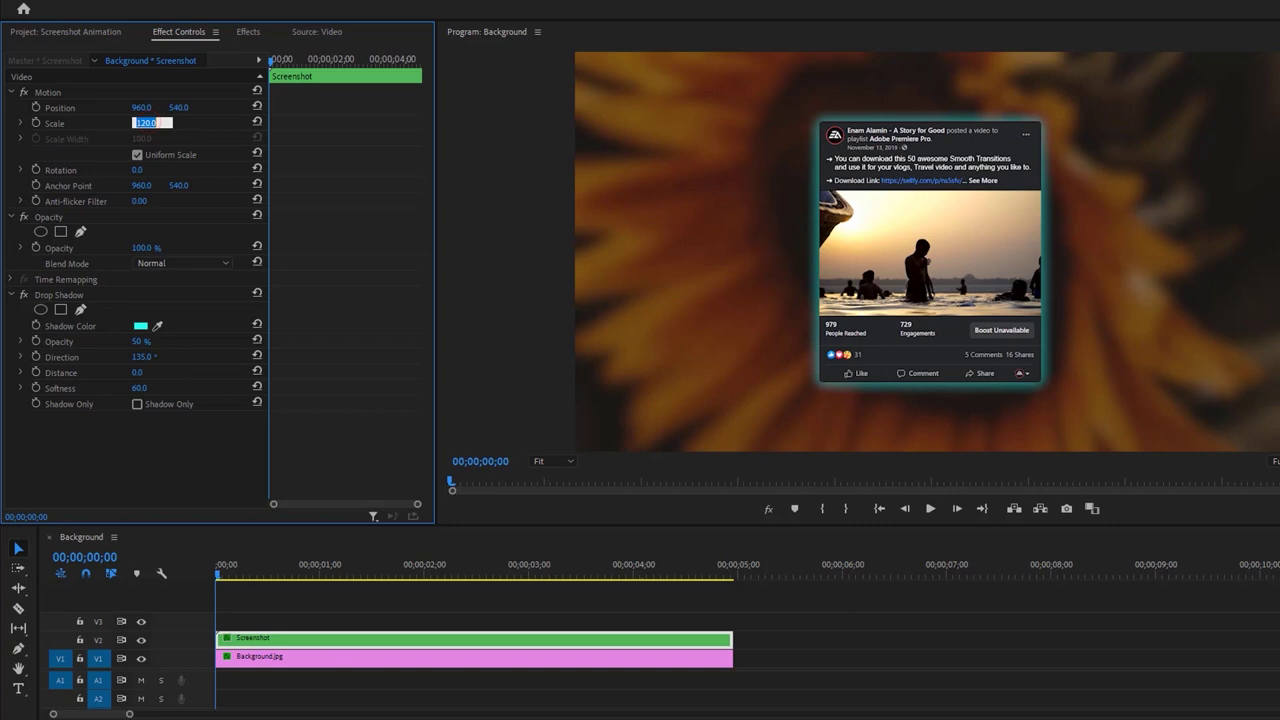
{"action": "type", "text": "130"}
{"action": "key", "text": "Return"}
Apply the Basic 3D effect to the Screenshot clip.
{"action": "left_click", "coordinate": [247, 31]}
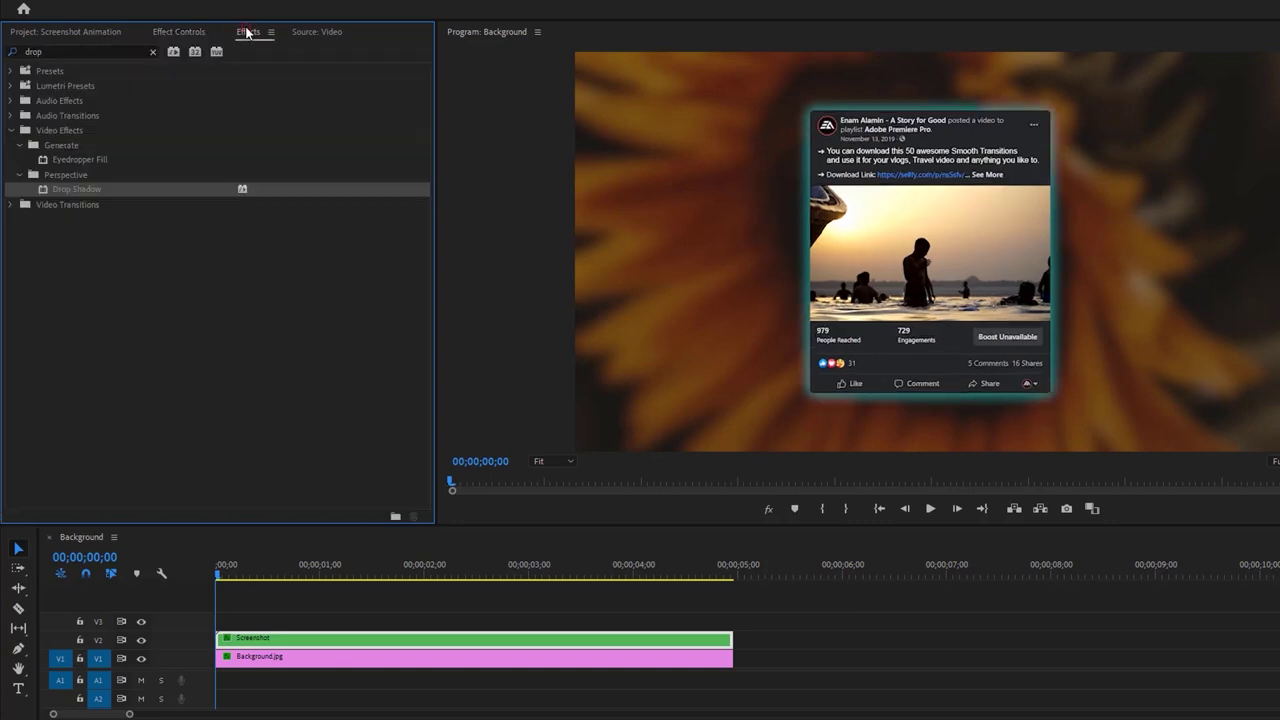
{"action": "left_click", "coordinate": [152, 52]}
{"action": "left_click", "coordinate": [135, 53]}
{"action": "type", "text": "basic"}
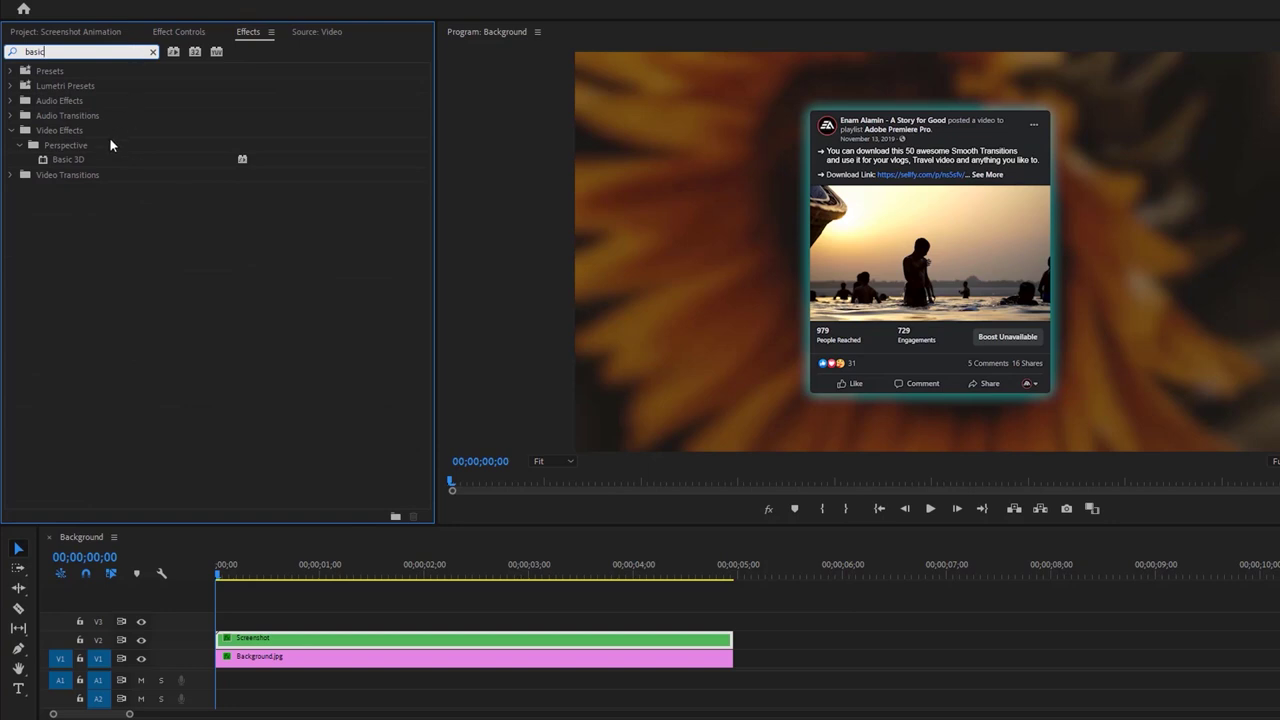
{"action": "left_click", "coordinate": [78, 161]}
{"action": "left_click_drag", "start_coordinate": [290, 572], "coordinate": [304, 645]}
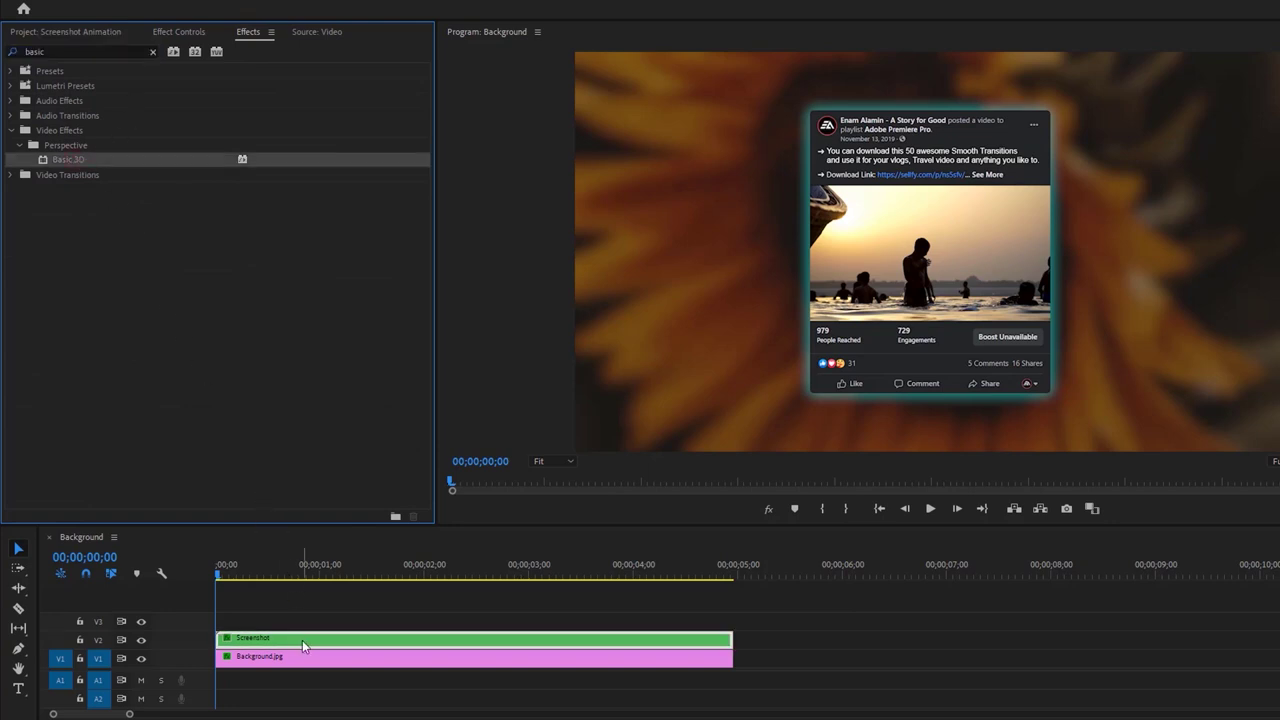
Keyframe the Basic 3D Swivel at -20° at the clip's start.
{"action": "left_click", "coordinate": [185, 36]}
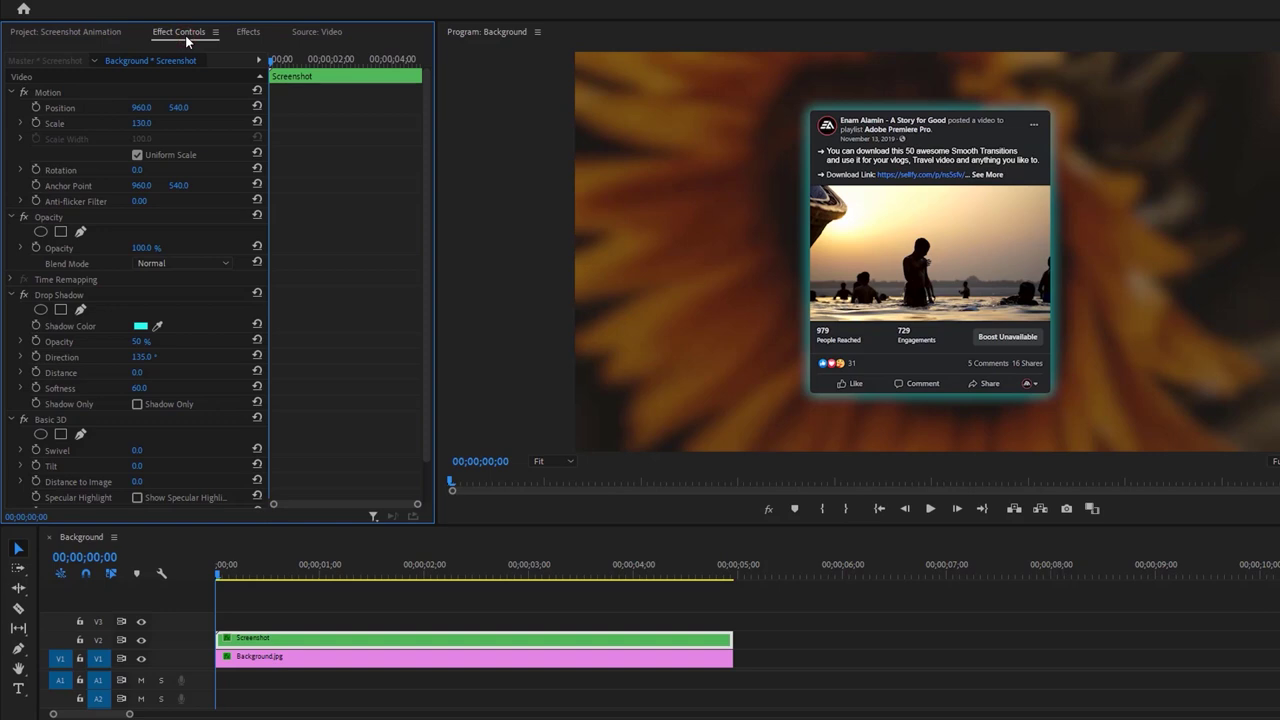
{"action": "left_click", "coordinate": [11, 295]}
{"action": "left_click", "coordinate": [65, 316]}
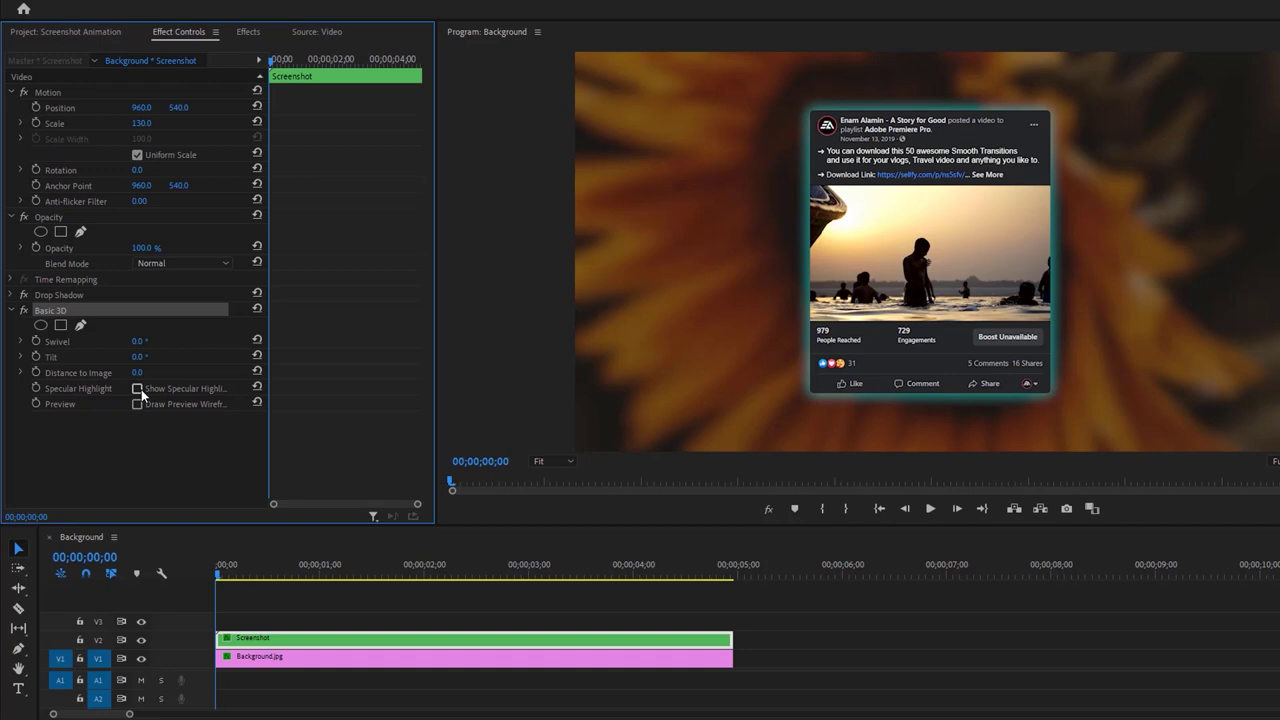
{"action": "mouse_move", "coordinate": [139, 341]}
{"action": "left_mouse_down"}
{"action": "mouse_move", "coordinate": [215, 341]}
{"action": "mouse_move", "coordinate": [140, 341]}
{"action": "left_mouse_up"}
{"action": "left_click", "coordinate": [36, 342]}
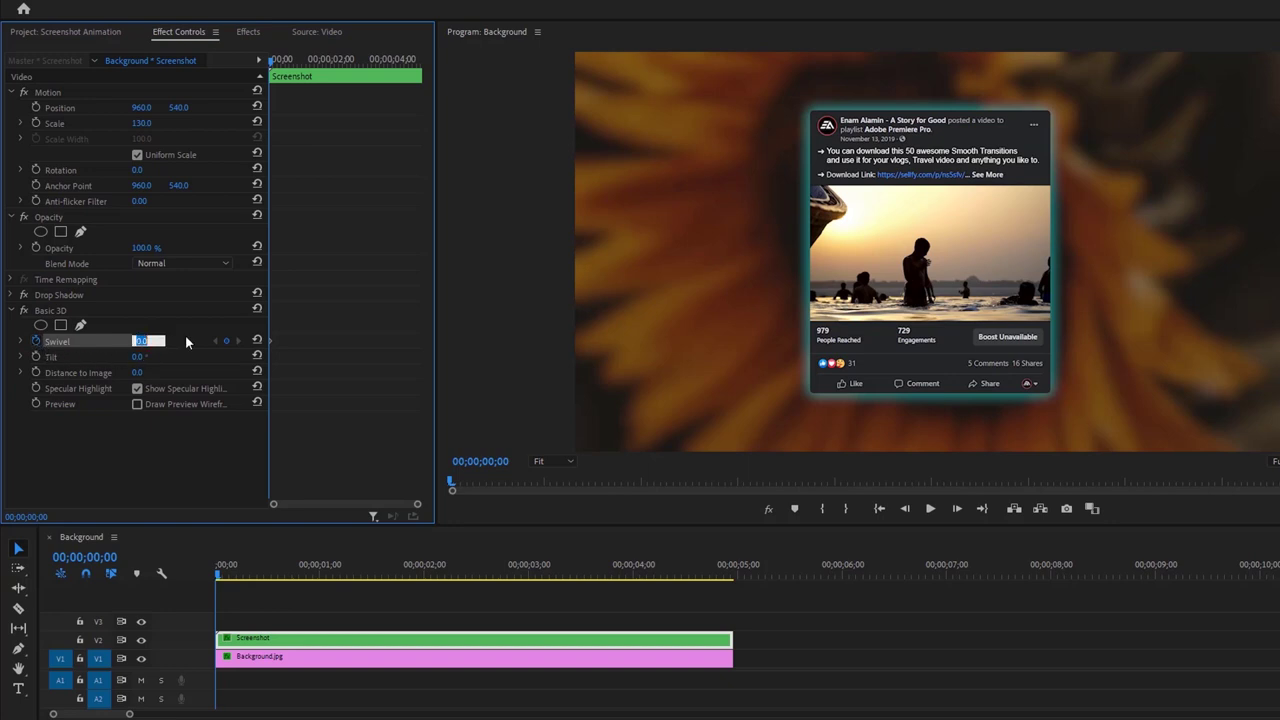
{"action": "type", "text": "-20"}
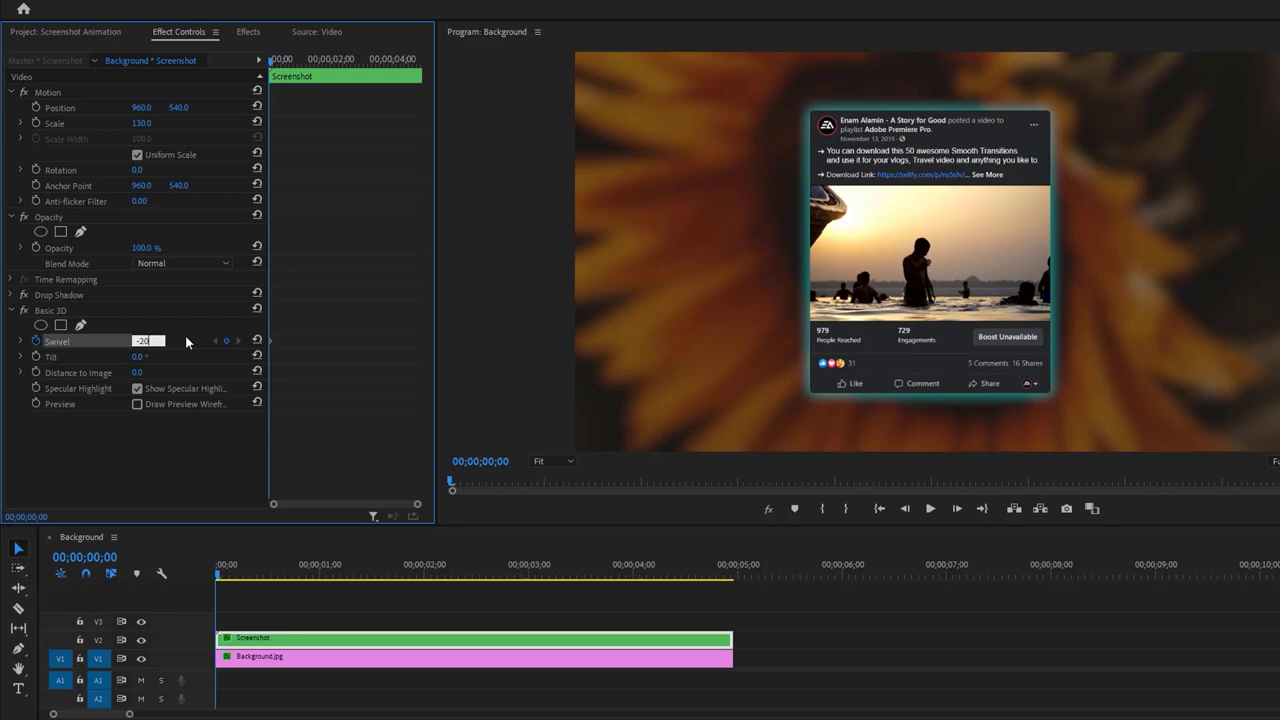
{"action": "key", "text": "Return"}
Set Tilt to -5° and move to the Screenshot clip's last frame.
{"action": "left_click", "coordinate": [140, 357]}
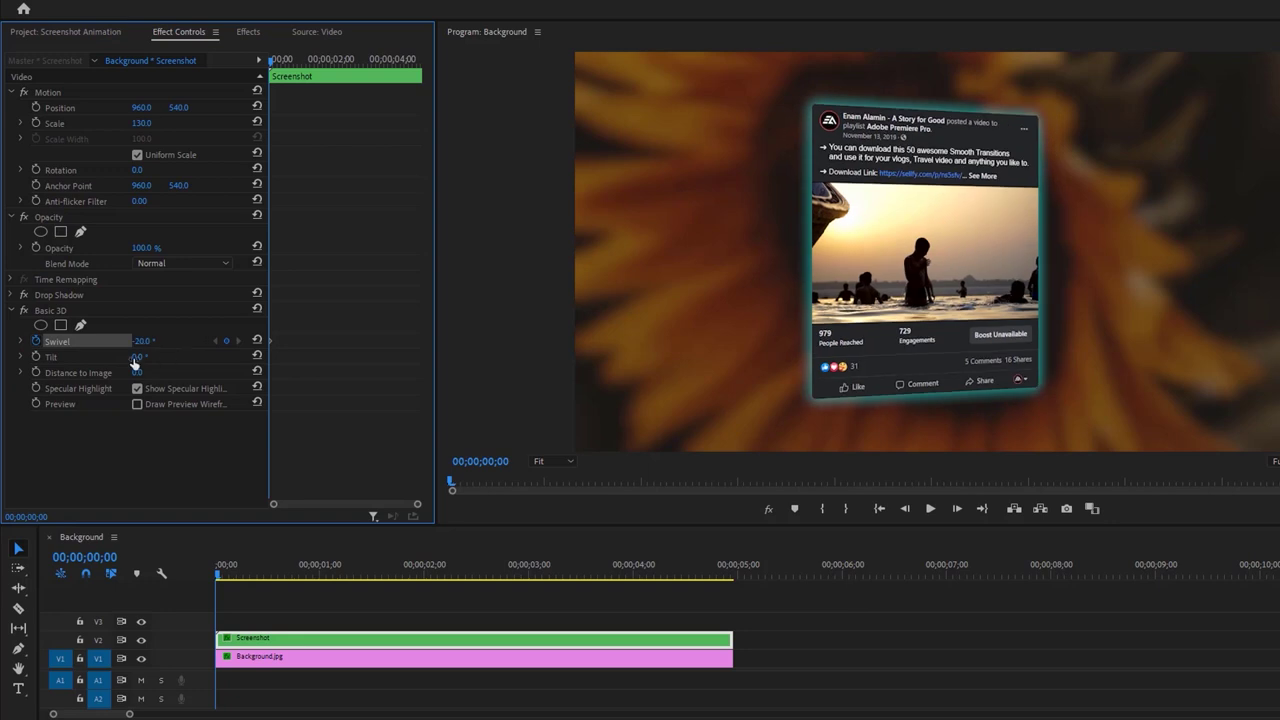
{"action": "type", "text": "-5"}
{"action": "key", "text": "Return"}
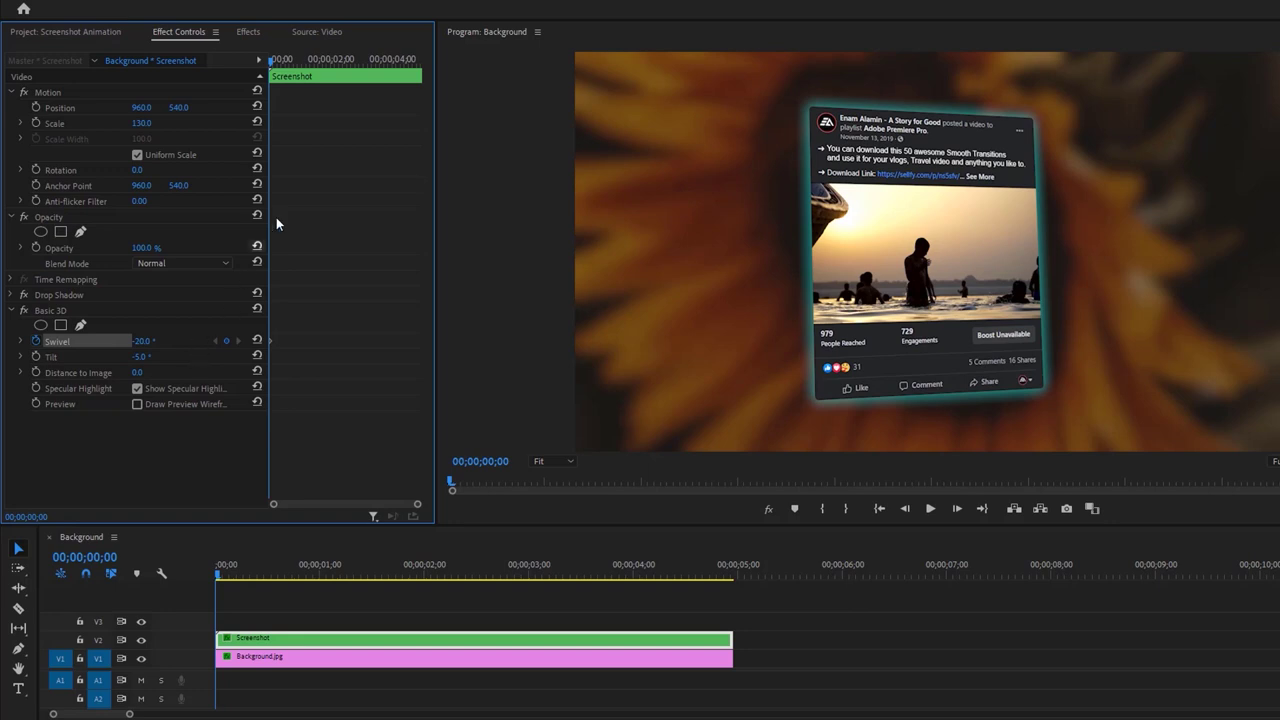
{"action": "left_click_drag", "start_coordinate": [400, 58], "coordinate": [442, 59]}
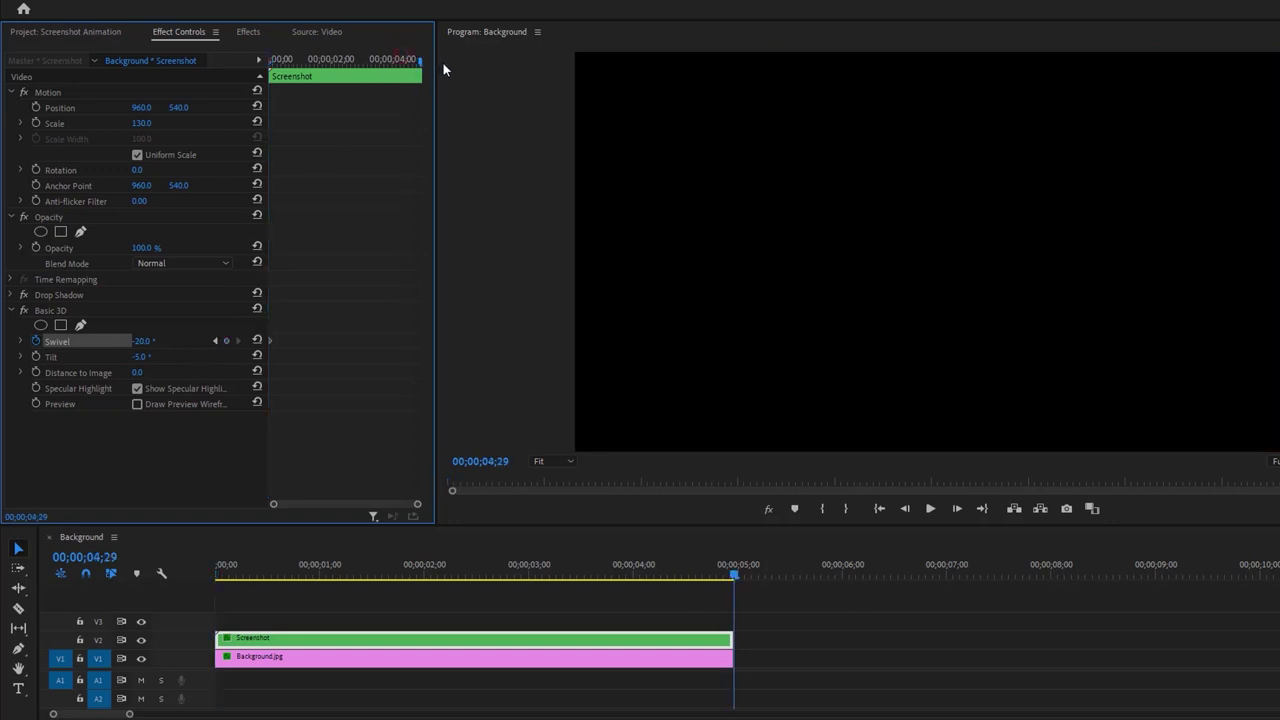
Keyframe Swivel at 20° on the last frame and preview the animation from the start.
{"action": "left_click", "coordinate": [145, 342]}
{"action": "type", "text": "2"}
{"action": "key", "text": "Home"}
{"action": "key", "text": "space"}
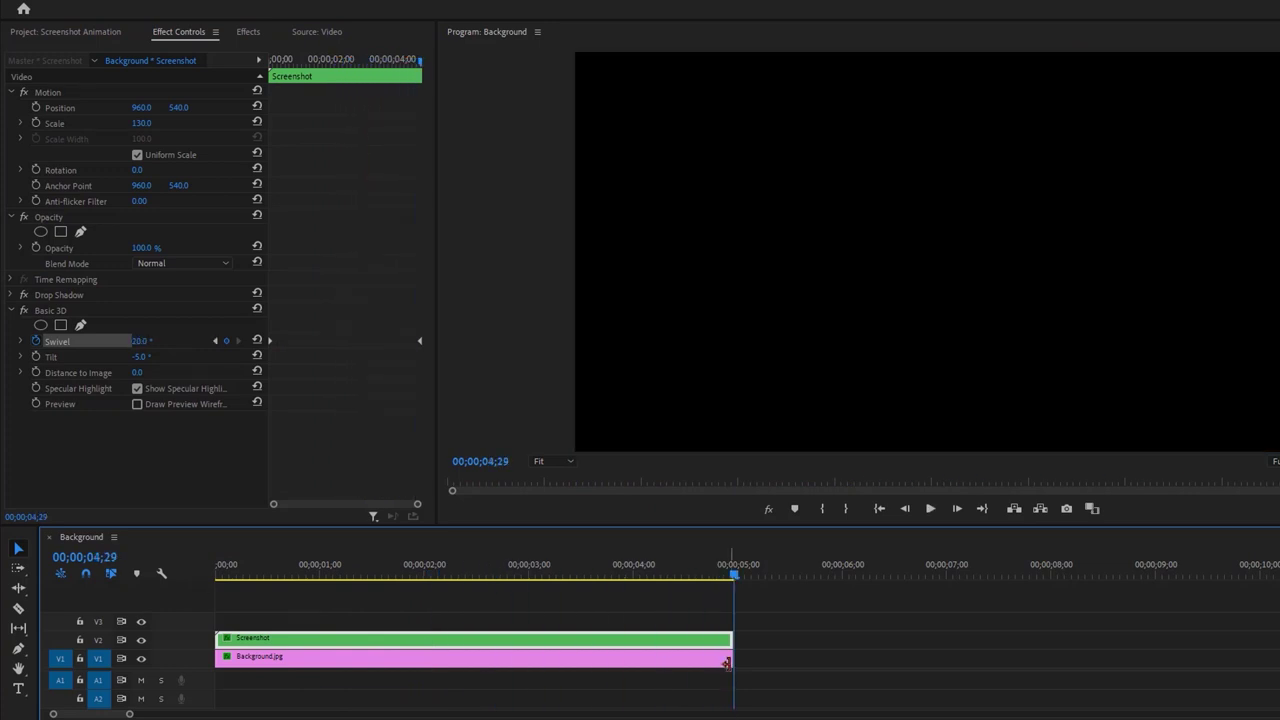
Extend the Background.jpg and Screenshot clips by about two seconds each.
{"action": "left_click_drag", "start_coordinate": [731, 657], "coordinate": [969, 657]}
{"action": "left_click", "coordinate": [632, 581]}
{"action": "key", "text": "space"}
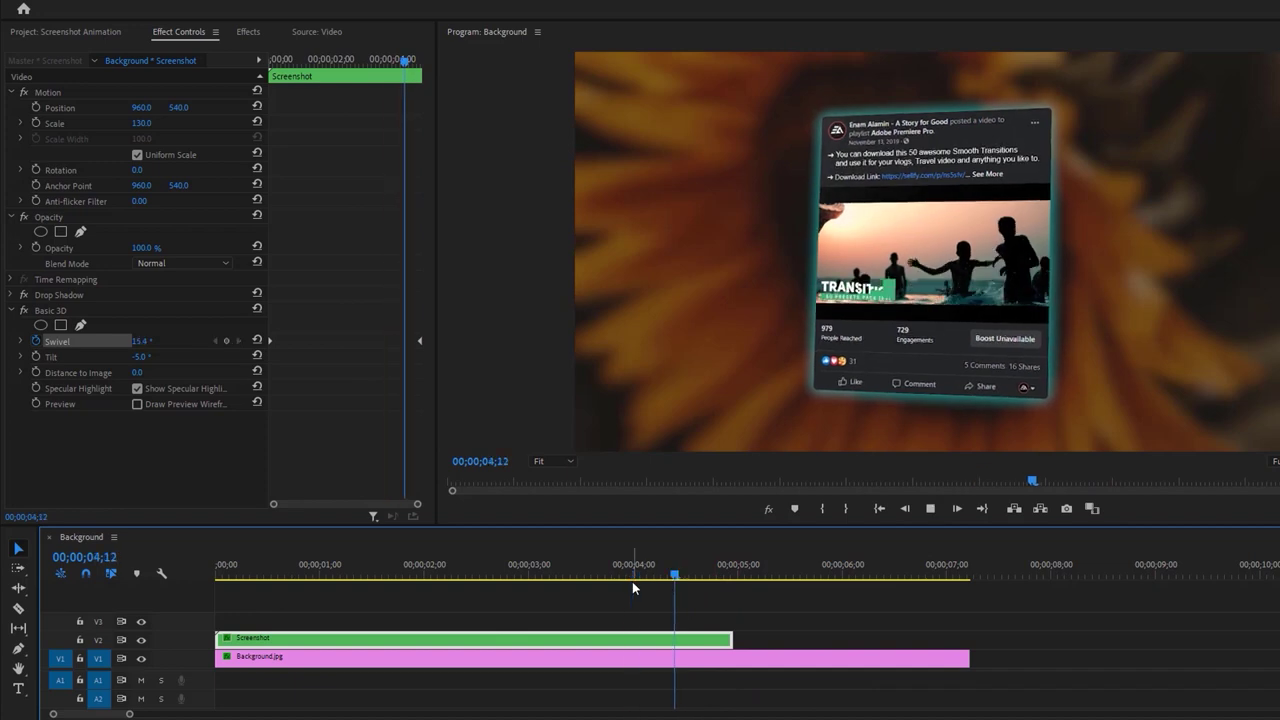
{"action": "left_click_drag", "start_coordinate": [712, 572], "coordinate": [608, 575]}
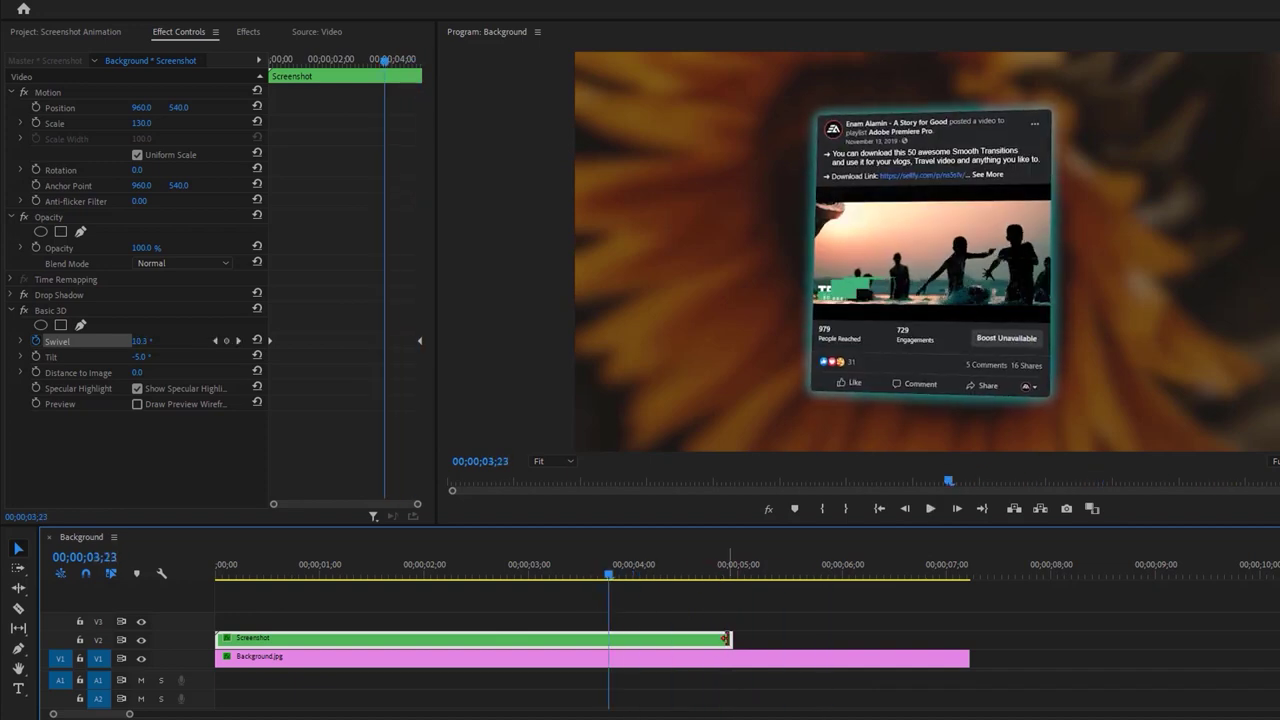
{"action": "left_click_drag", "start_coordinate": [727, 638], "coordinate": [969, 638]}
{"action": "key", "text": "space"}
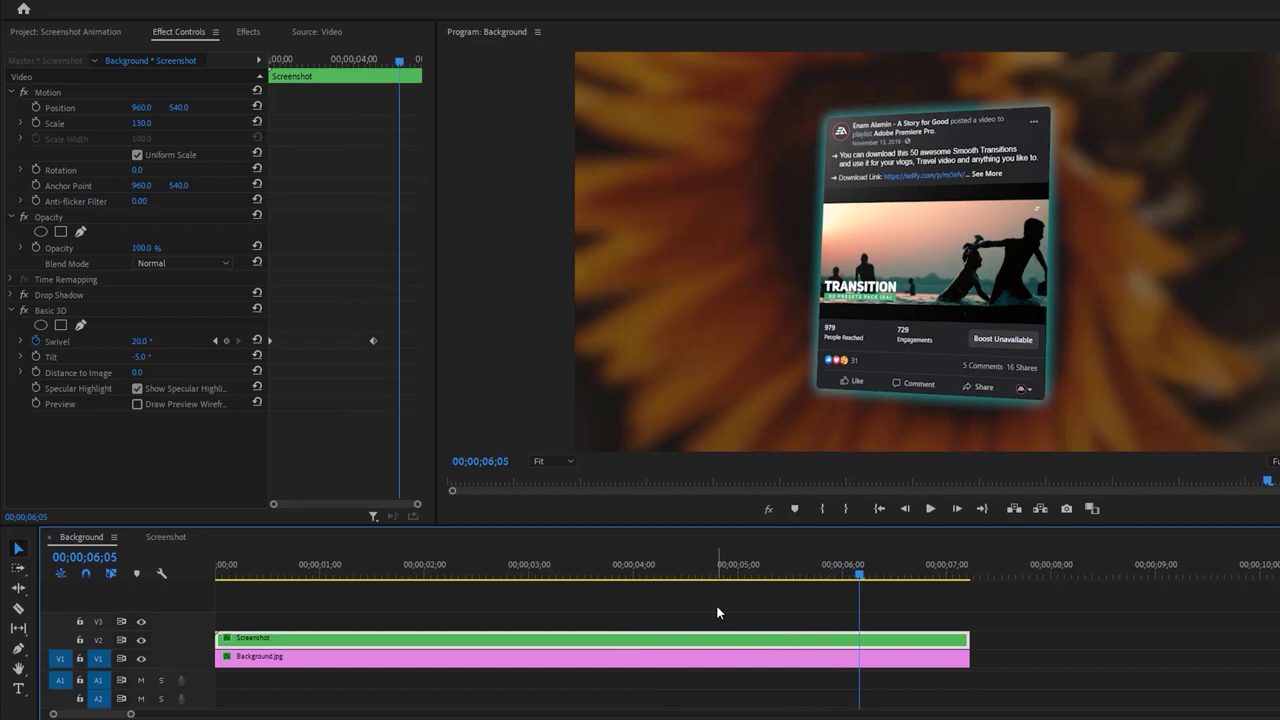
{"action": "key", "text": "Home"}
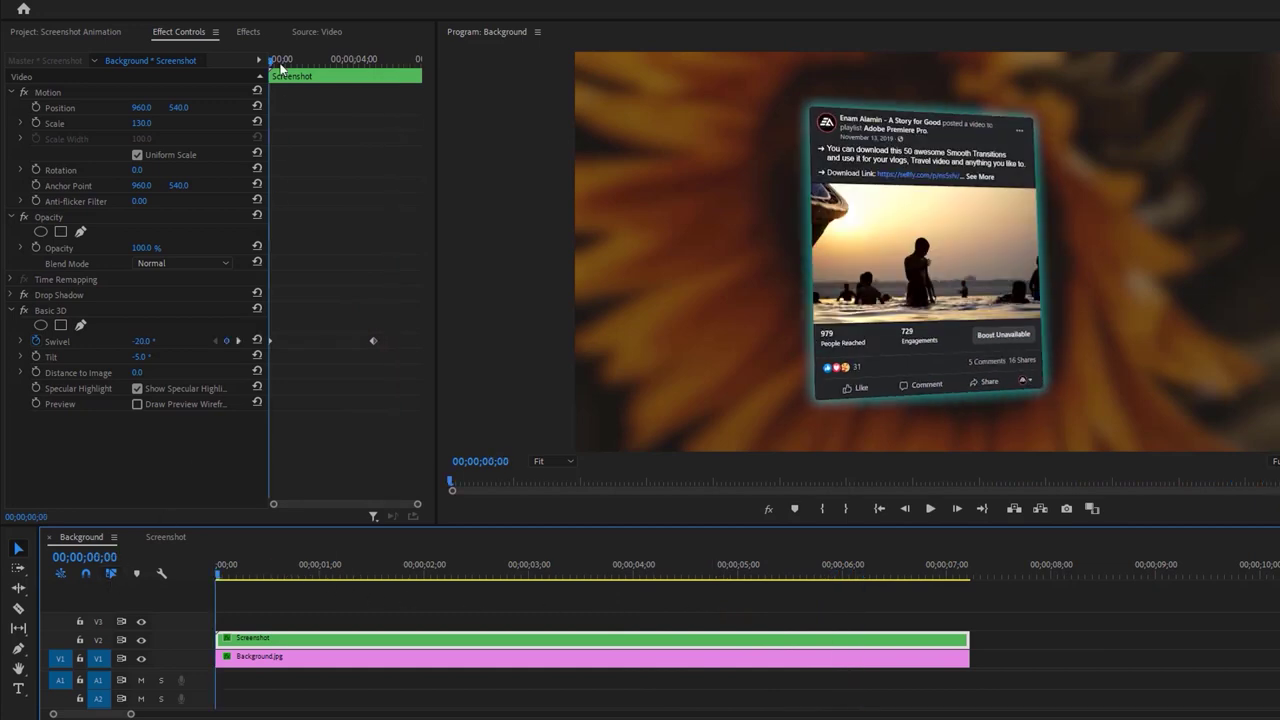
Apply the Distort > Transform effect to the Screenshot clip.
{"action": "left_click", "coordinate": [263, 35]}
{"action": "left_click", "coordinate": [152, 52]}
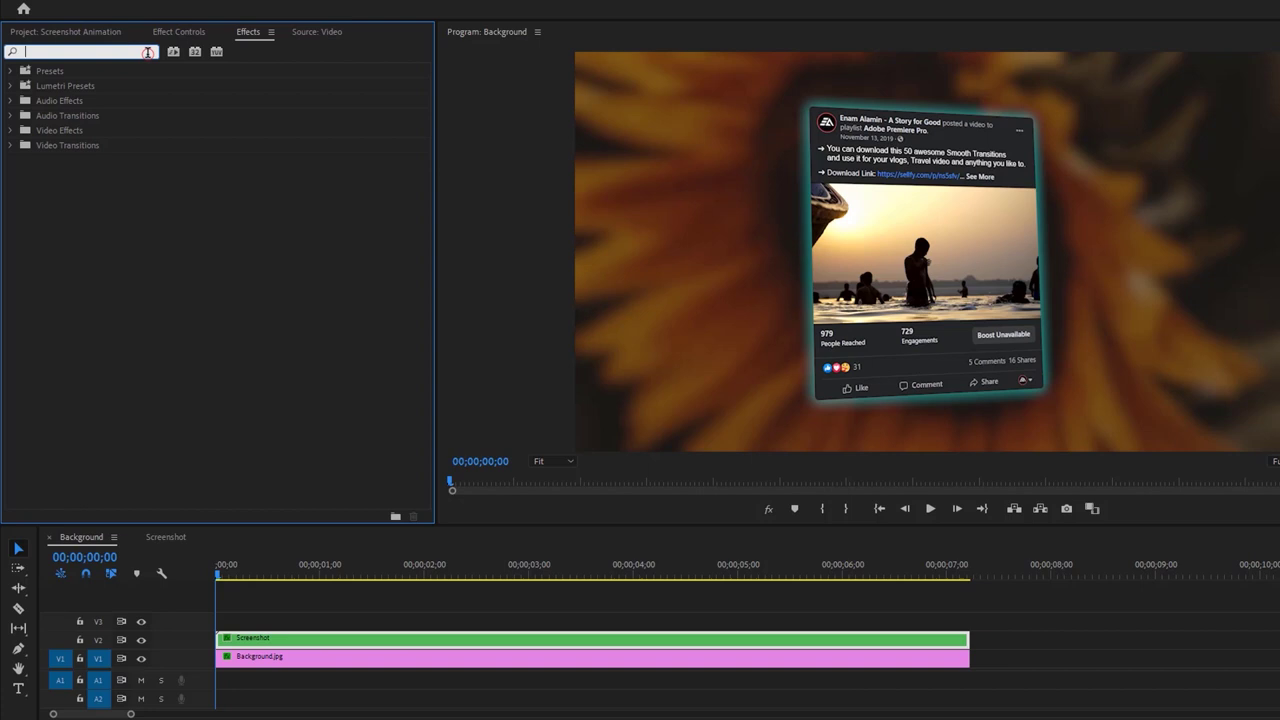
{"action": "type", "text": "transform"}
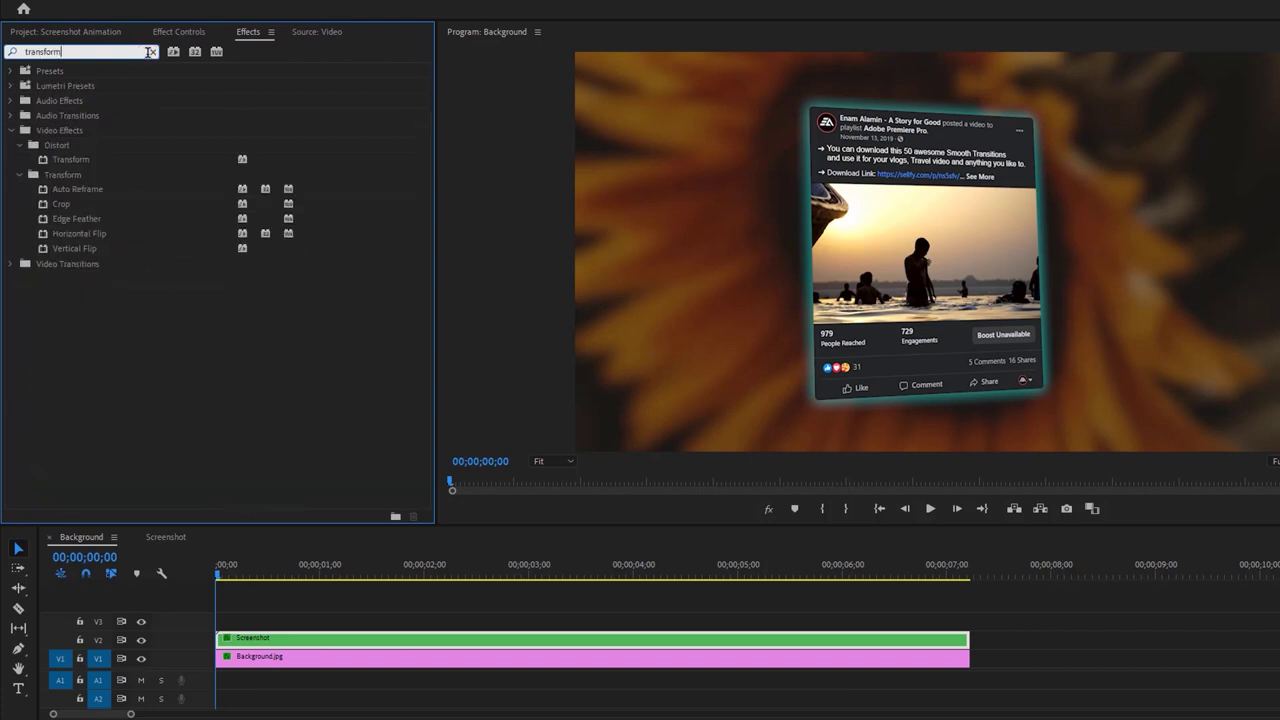
{"action": "left_click", "coordinate": [63, 161]}
{"action": "left_click_drag", "start_coordinate": [280, 636], "coordinate": [274, 638]}
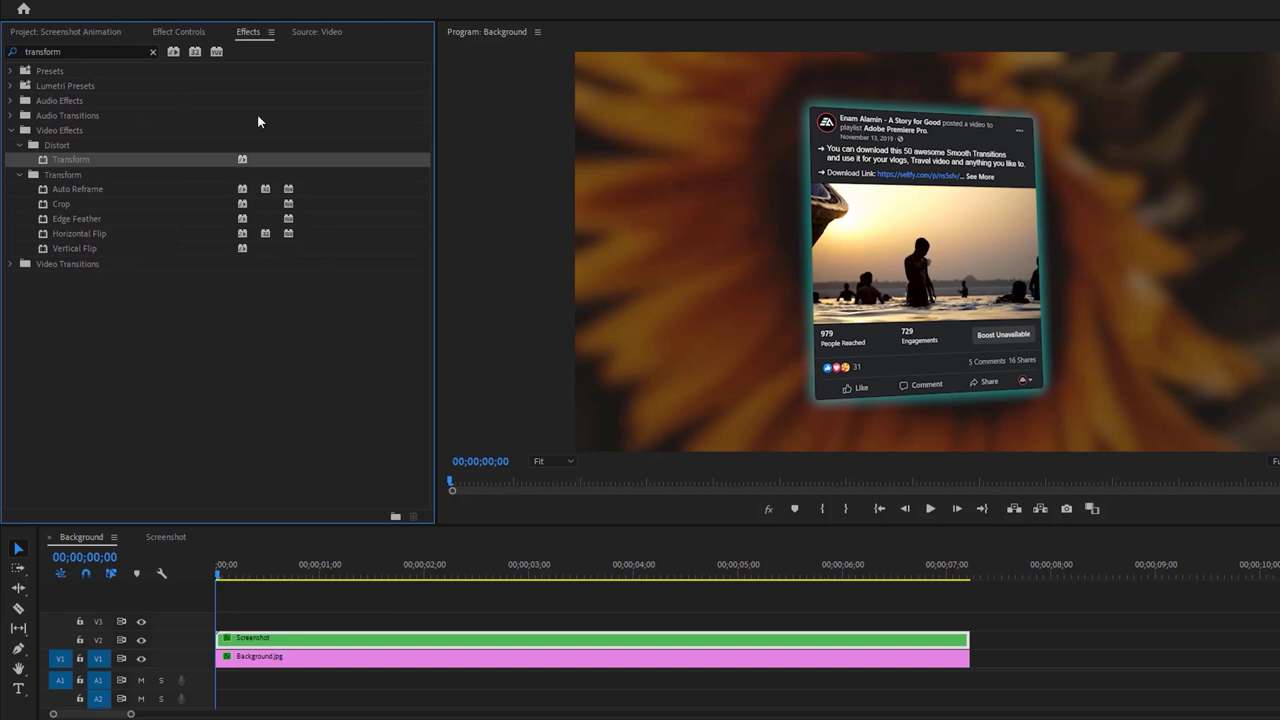
Keyframe Transform Position at centre on frame 19 and X -75 at frame 0.
{"action": "left_click", "coordinate": [183, 33]}
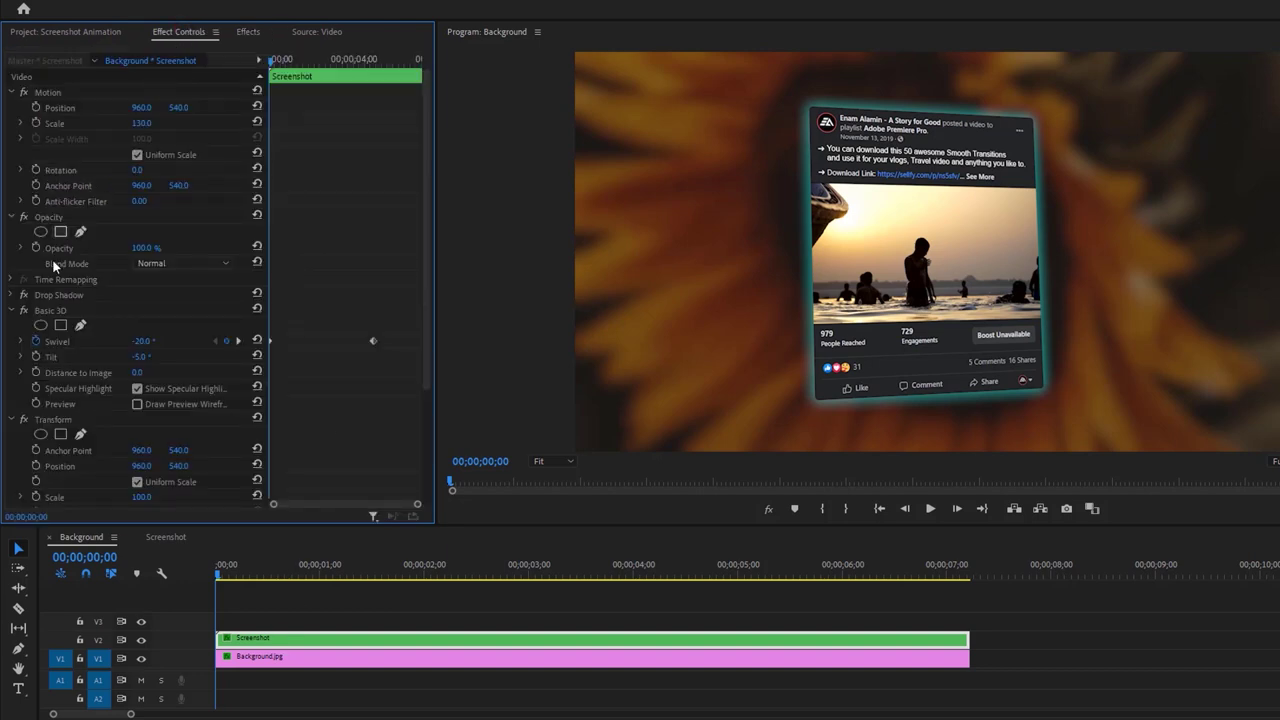
{"action": "left_click", "coordinate": [12, 311]}
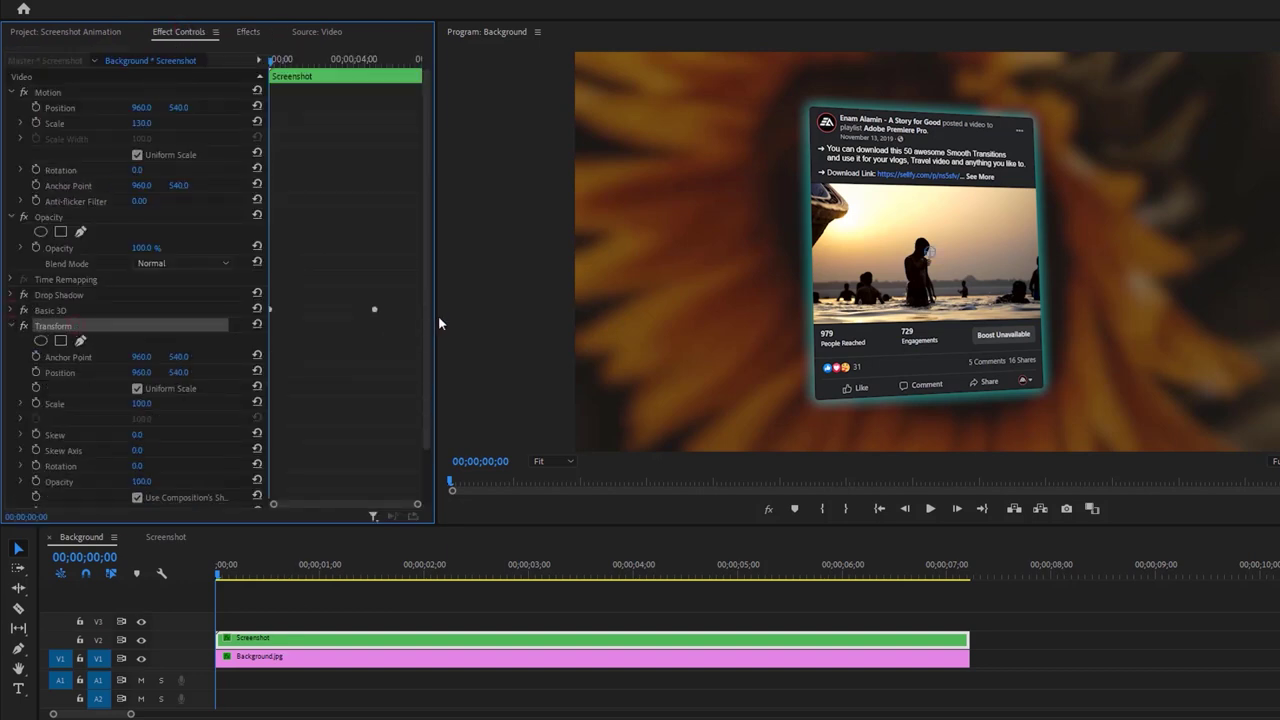
{"action": "left_click_drag", "start_coordinate": [426, 313], "coordinate": [418, 436]}
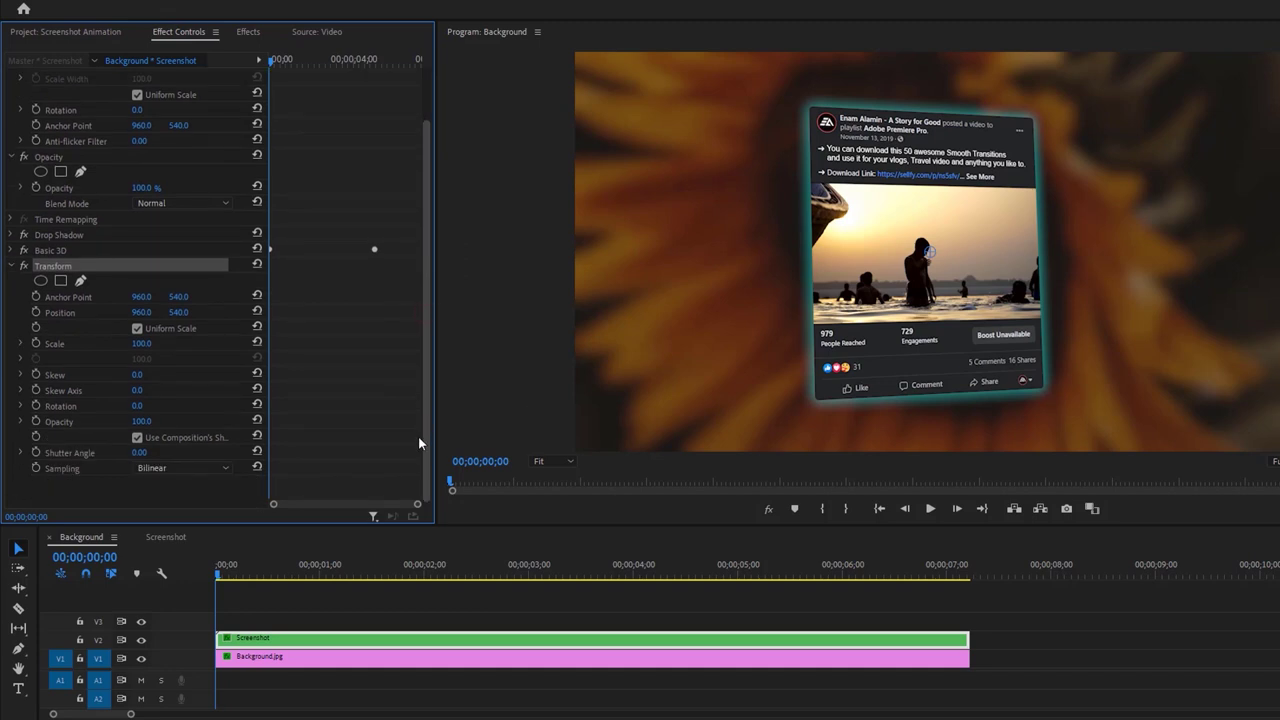
{"action": "left_click", "coordinate": [65, 314]}
{"action": "left_click_drag", "start_coordinate": [277, 63], "coordinate": [283, 65]}
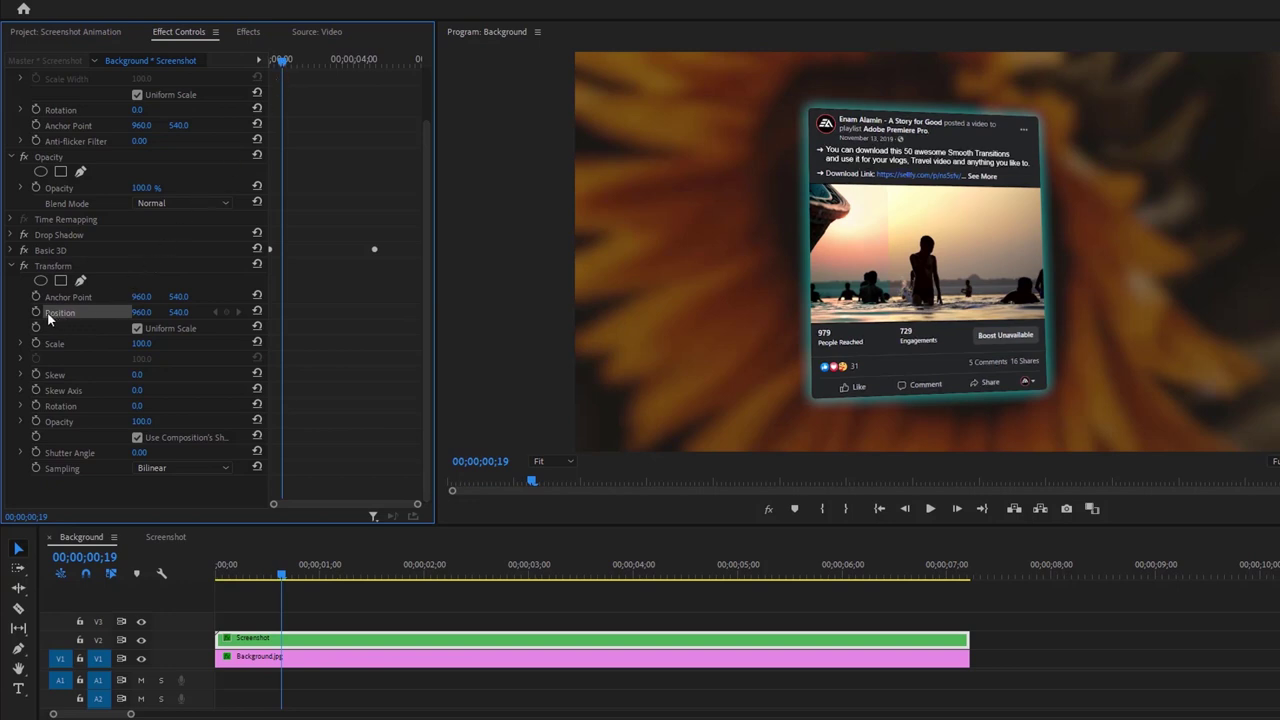
{"action": "left_click", "coordinate": [36, 313]}
{"action": "left_click_drag", "start_coordinate": [282, 62], "coordinate": [245, 71]}
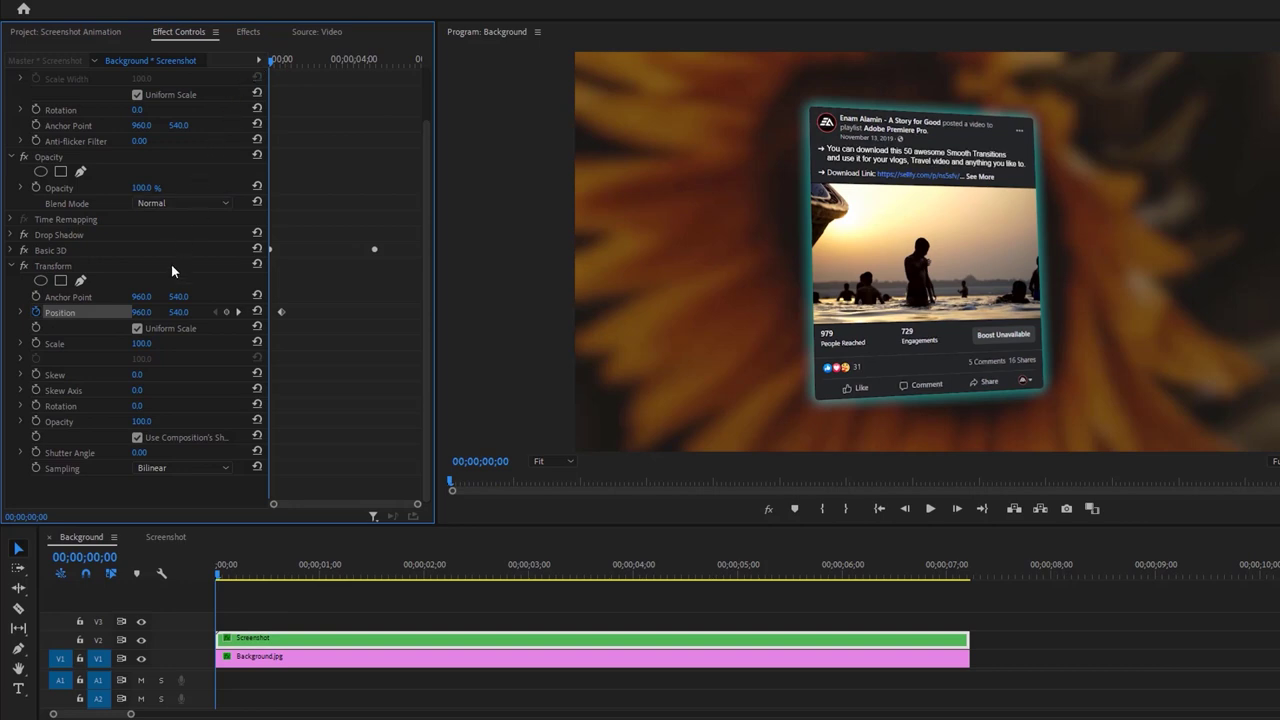
{"action": "left_click_drag", "start_coordinate": [141, 313], "coordinate": [50, 313]}
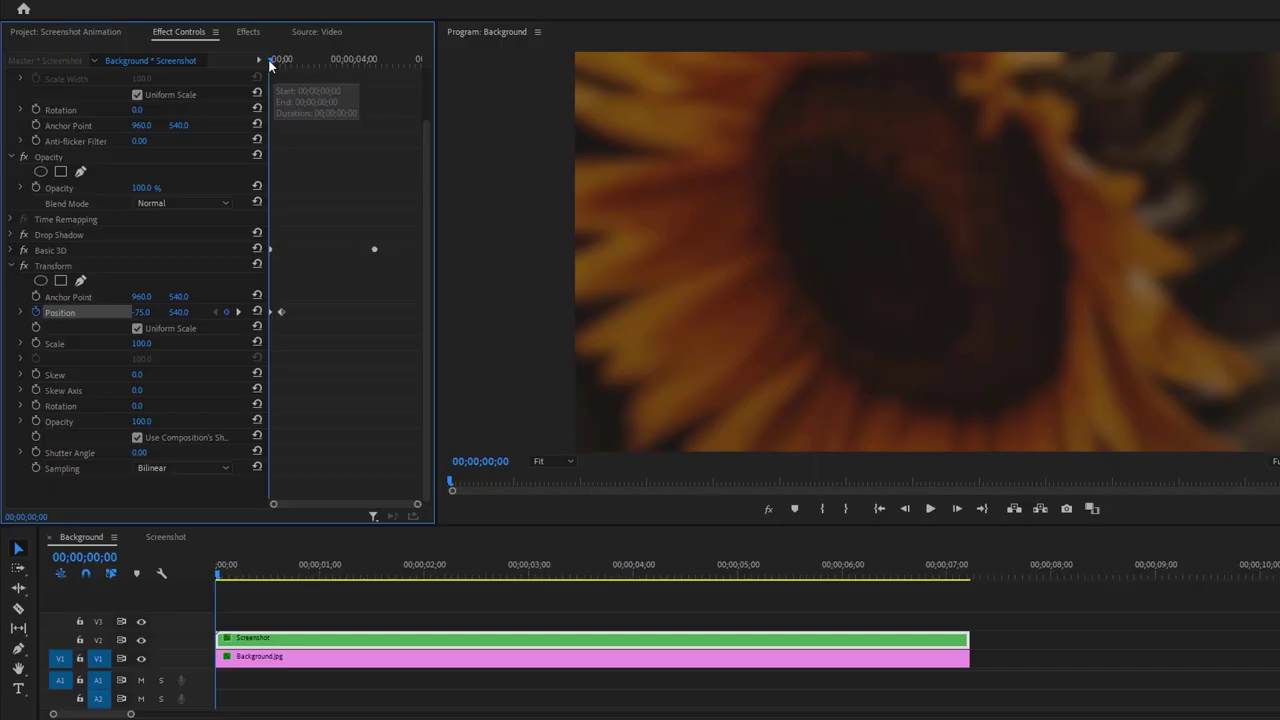
{"action": "left_click_drag", "start_coordinate": [270, 60], "coordinate": [305, 67]}
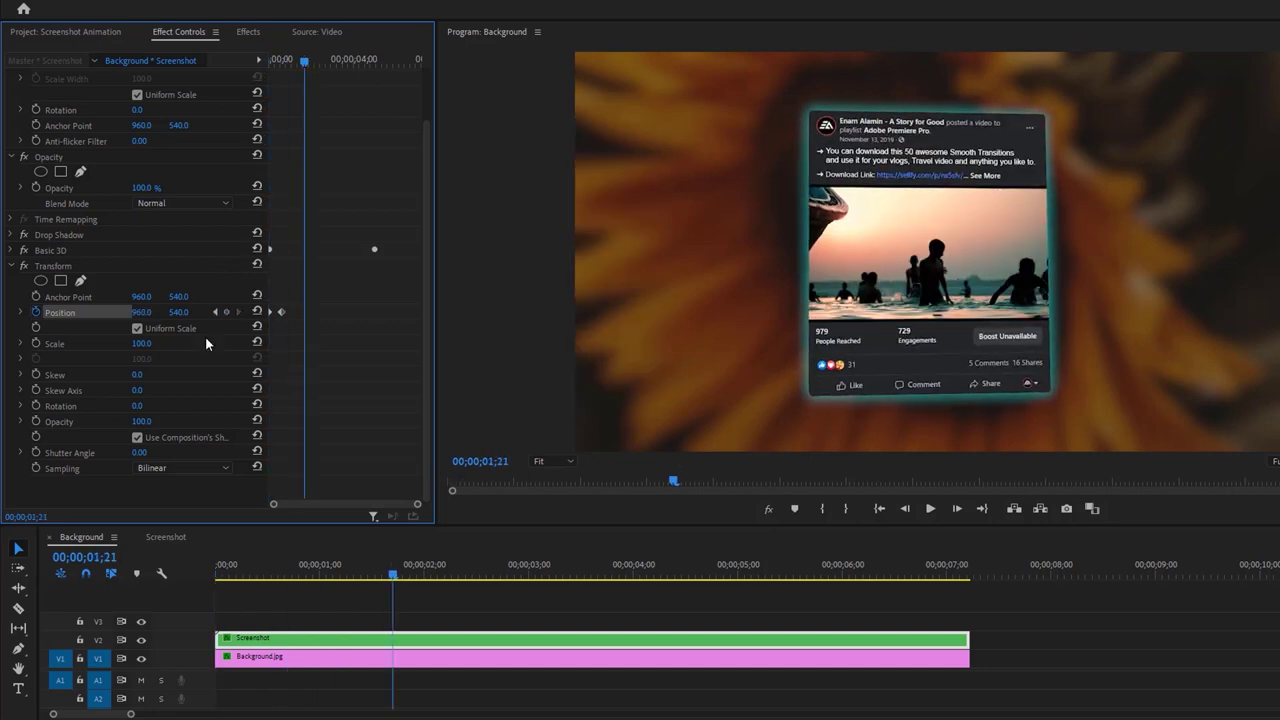
Set the Transform Shutter Angle to 360 and preview the blurred slide-in.
{"action": "left_click", "coordinate": [155, 452]}
{"action": "type", "text": "360"}
{"action": "key", "text": "Return"}
{"action": "left_click_drag", "start_coordinate": [300, 61], "coordinate": [254, 61]}
{"action": "key", "text": "space"}
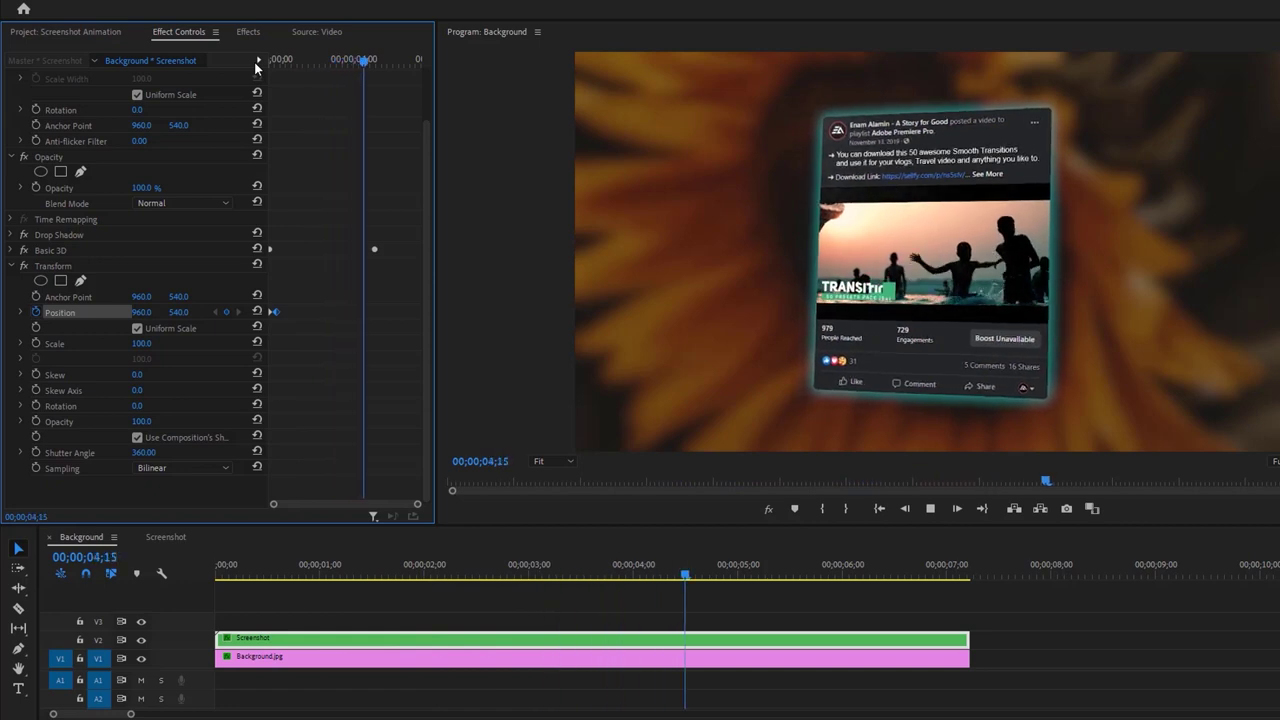
{"action": "key", "text": "space"}
Keyframe Position at 00;00;04;23, then set X to 1998 at 00;00;05;03.
{"action": "left_click_drag", "start_coordinate": [377, 62], "coordinate": [371, 71]}
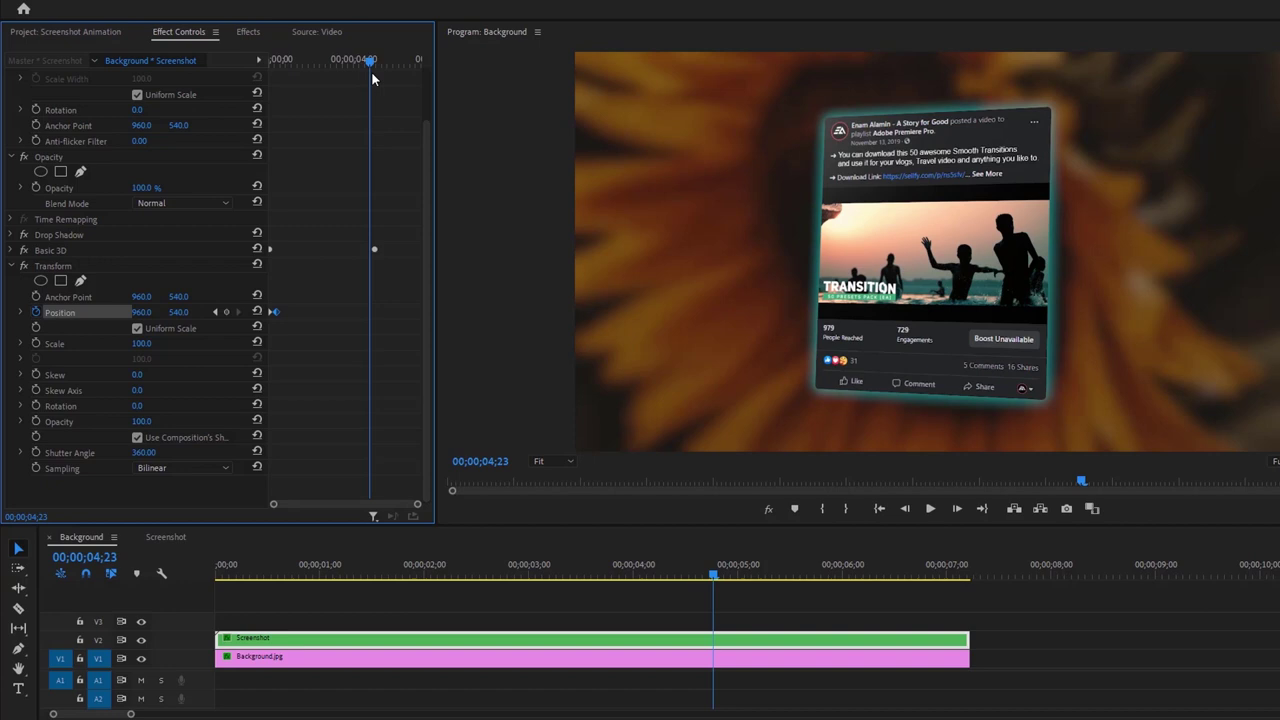
{"action": "left_click", "coordinate": [228, 312]}
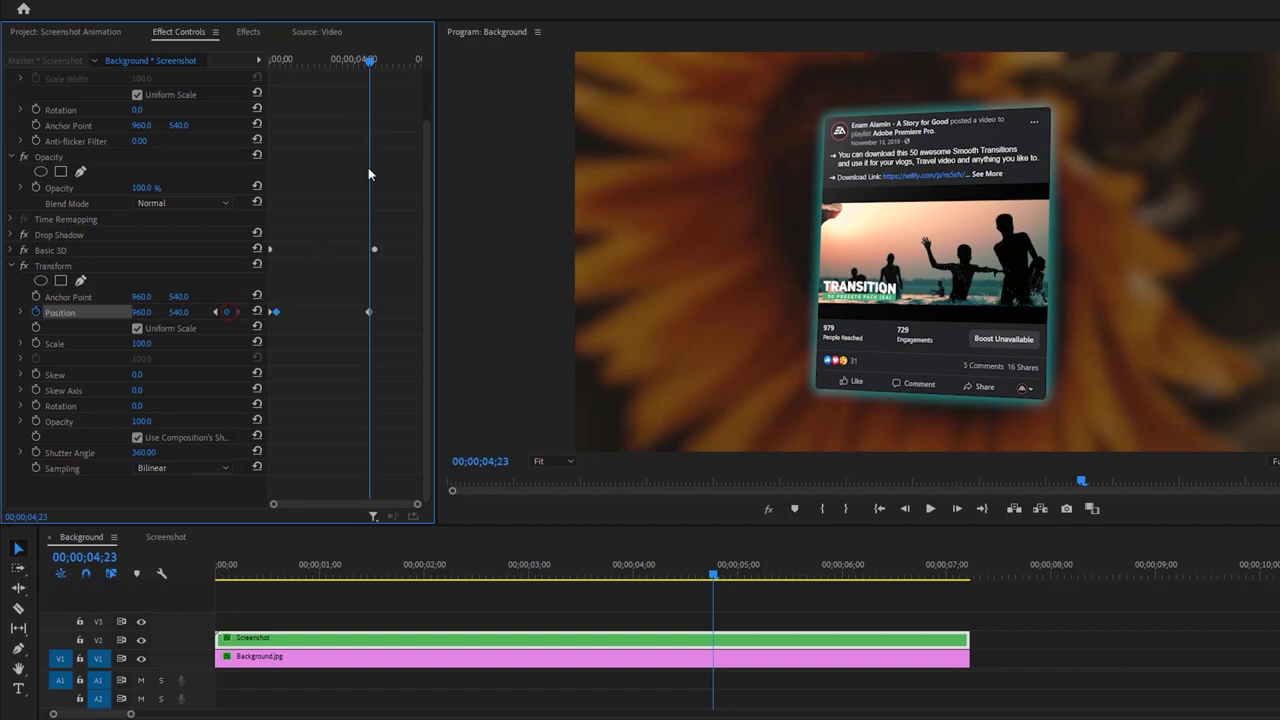
{"action": "left_click_drag", "start_coordinate": [370, 63], "coordinate": [376, 68]}
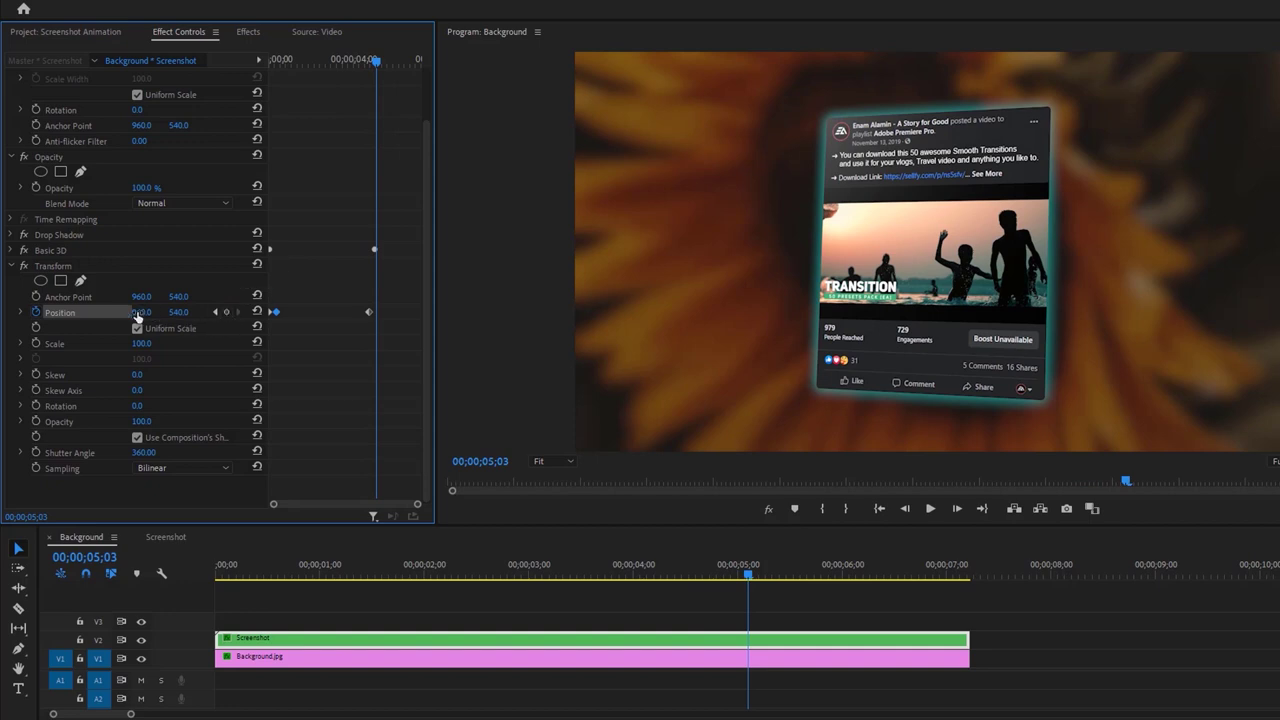
{"action": "left_click_drag", "start_coordinate": [137, 316], "coordinate": [260, 316]}
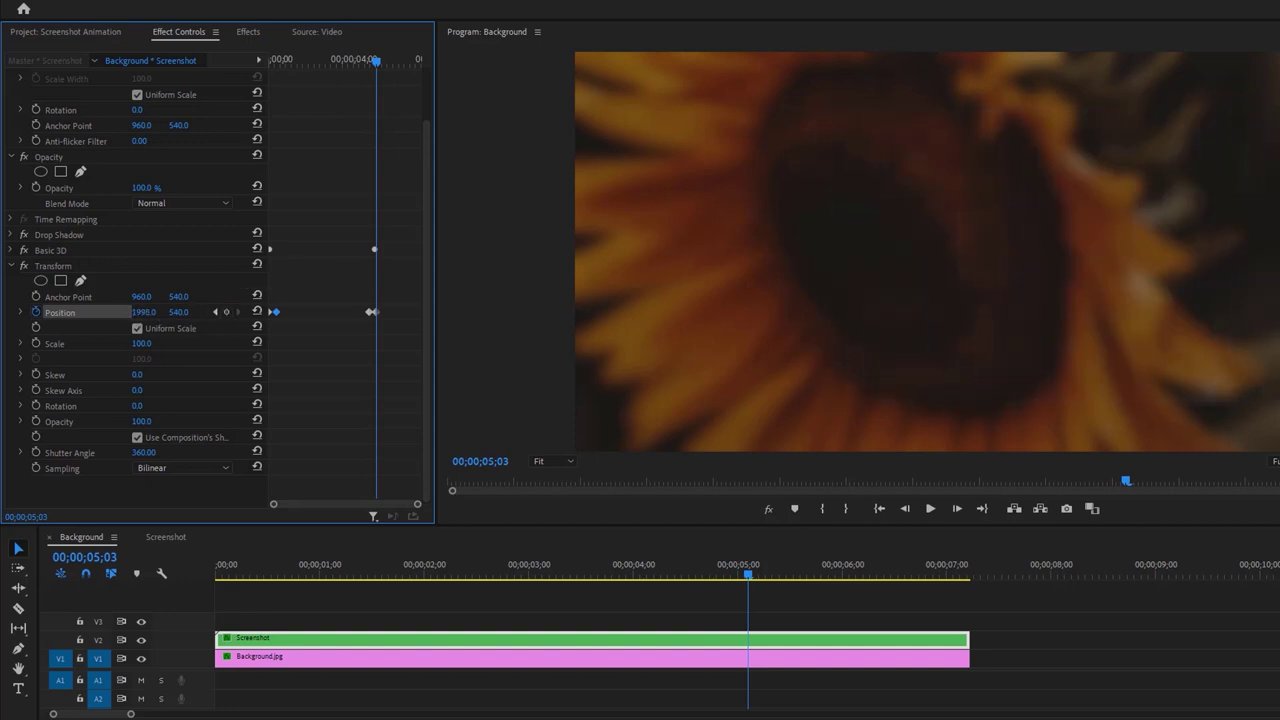
{"action": "left_click_drag", "start_coordinate": [362, 63], "coordinate": [280, 150]}
{"action": "key", "text": "space"}
{"action": "left_click", "coordinate": [930, 510]}
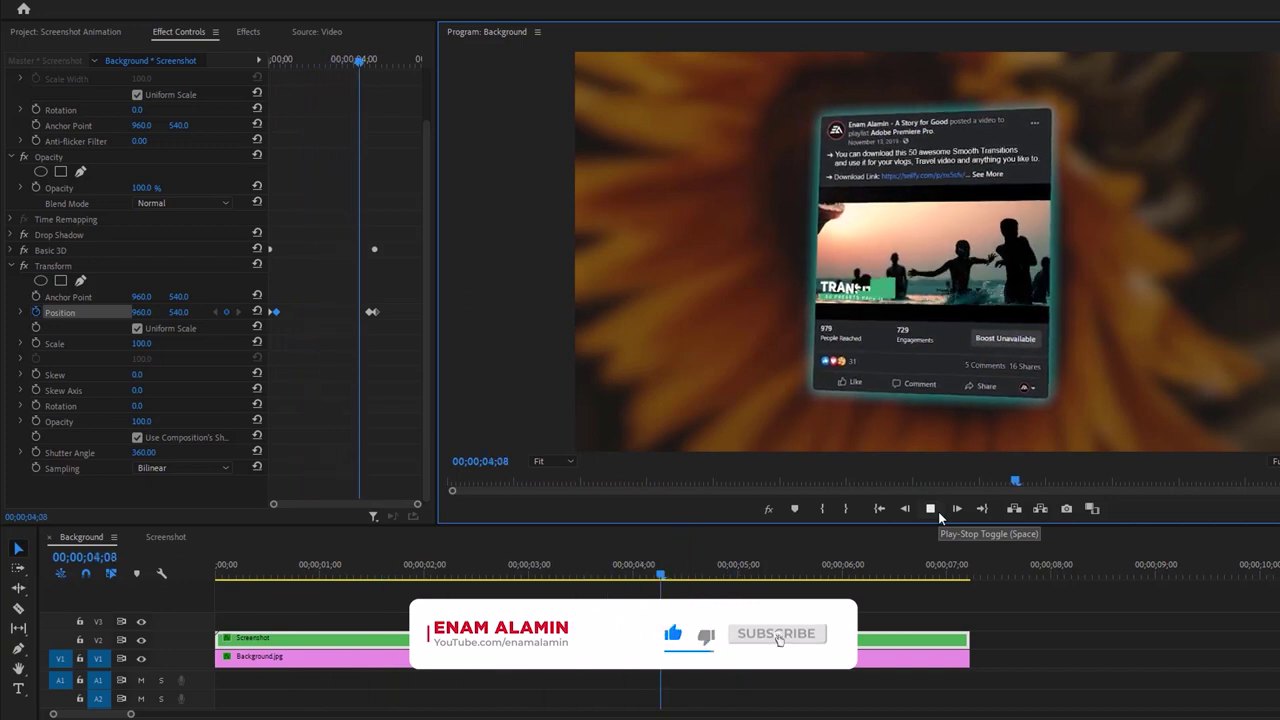
{"action": "left_click", "coordinate": [938, 511]}
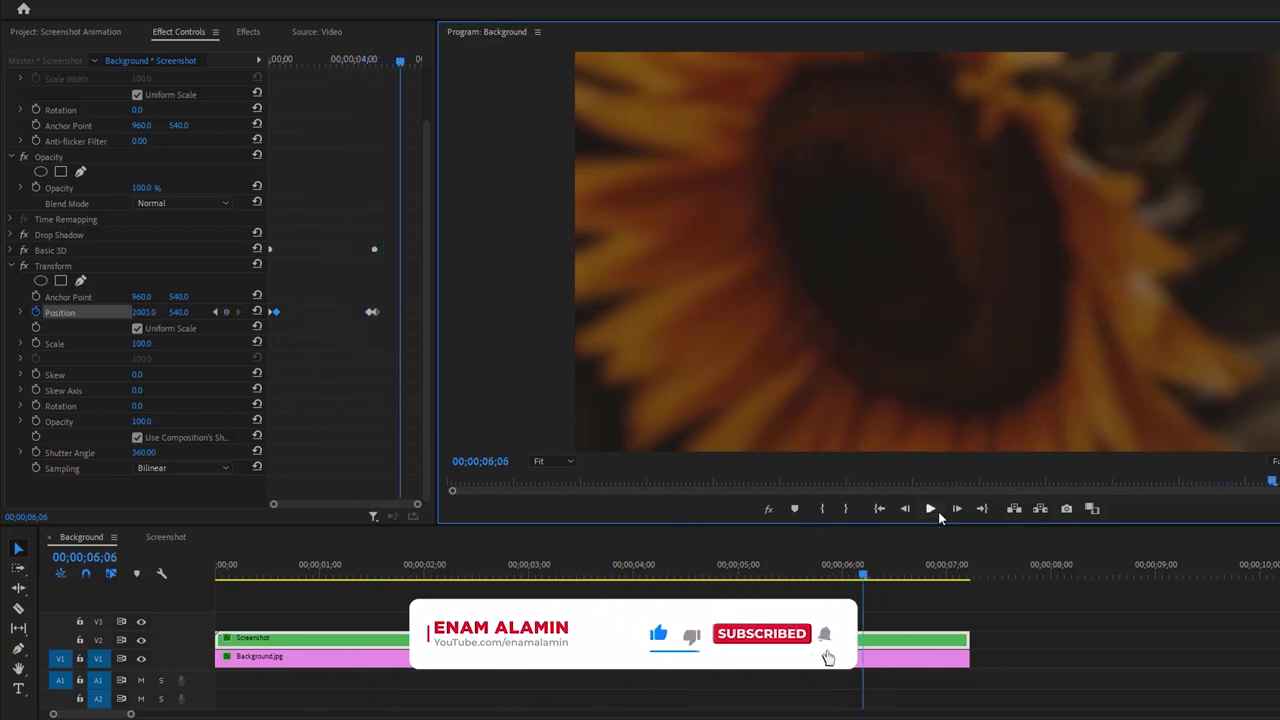